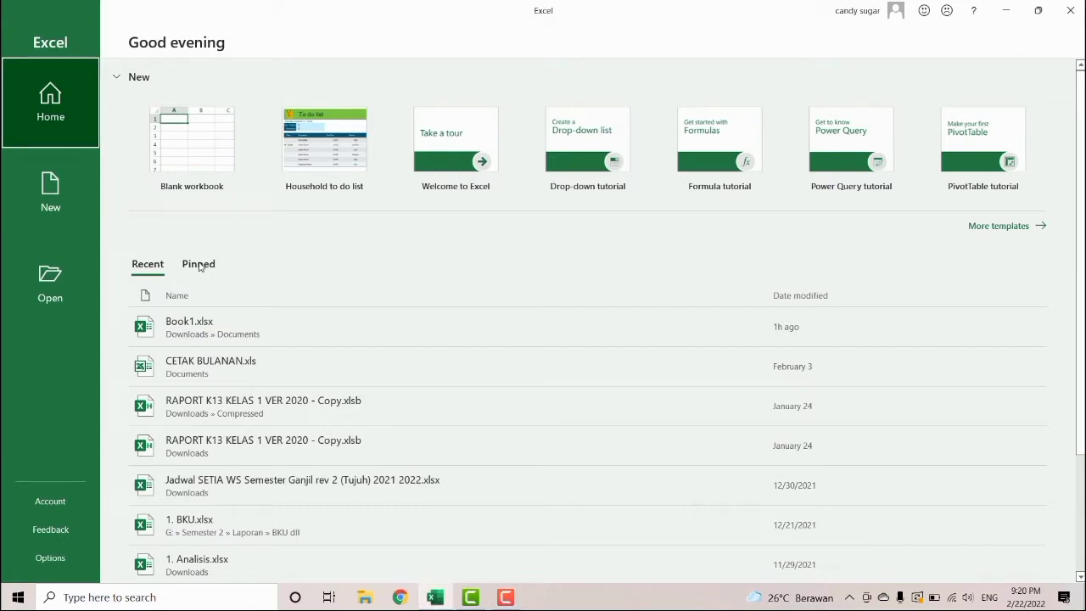
# - Examine the start screen's pinned files, the new-workbook templates and the options for opening recent folders or browsing files
pyautogui.click(200, 264)
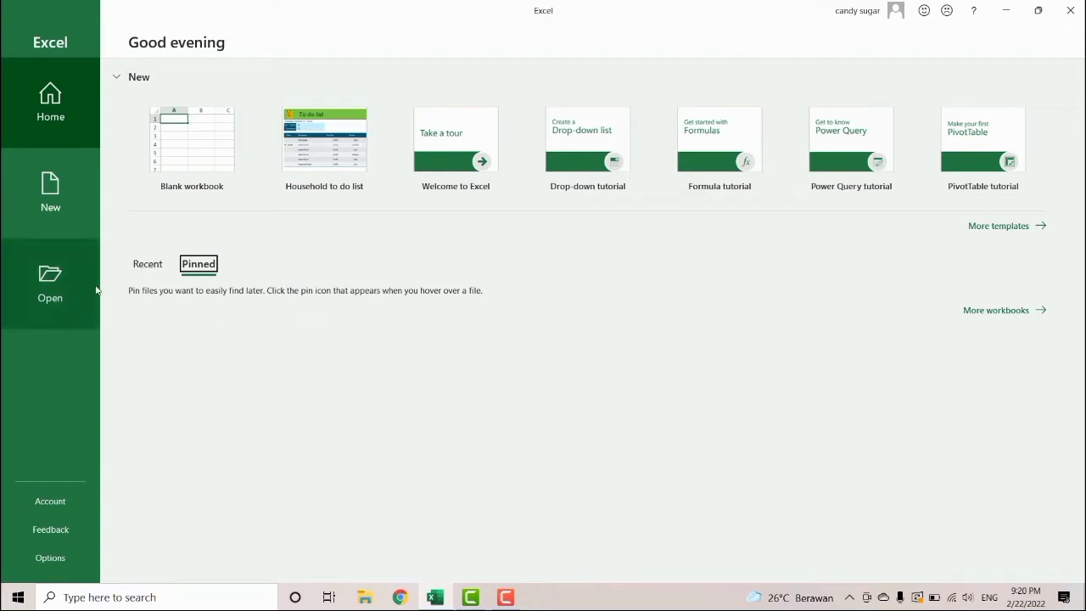
pyautogui.click(52, 208)
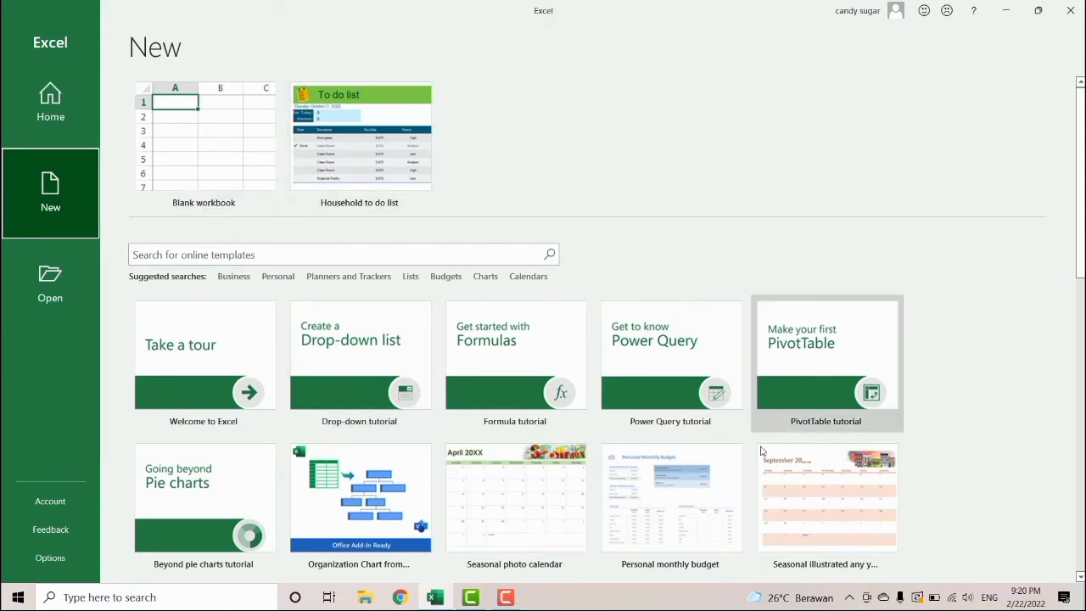
pyautogui.click(52, 284)
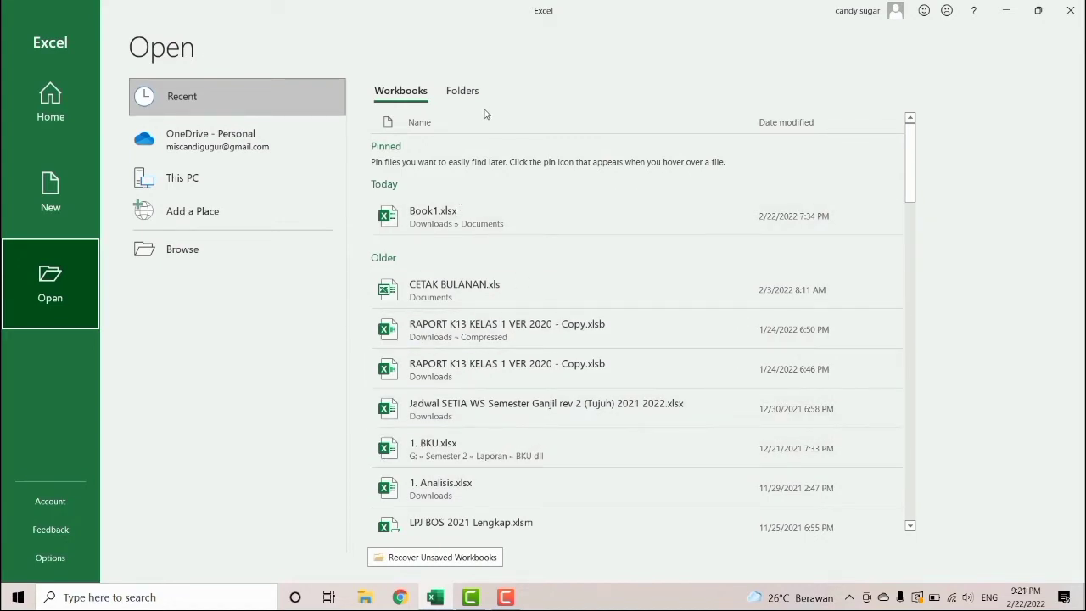
pyautogui.click(462, 91)
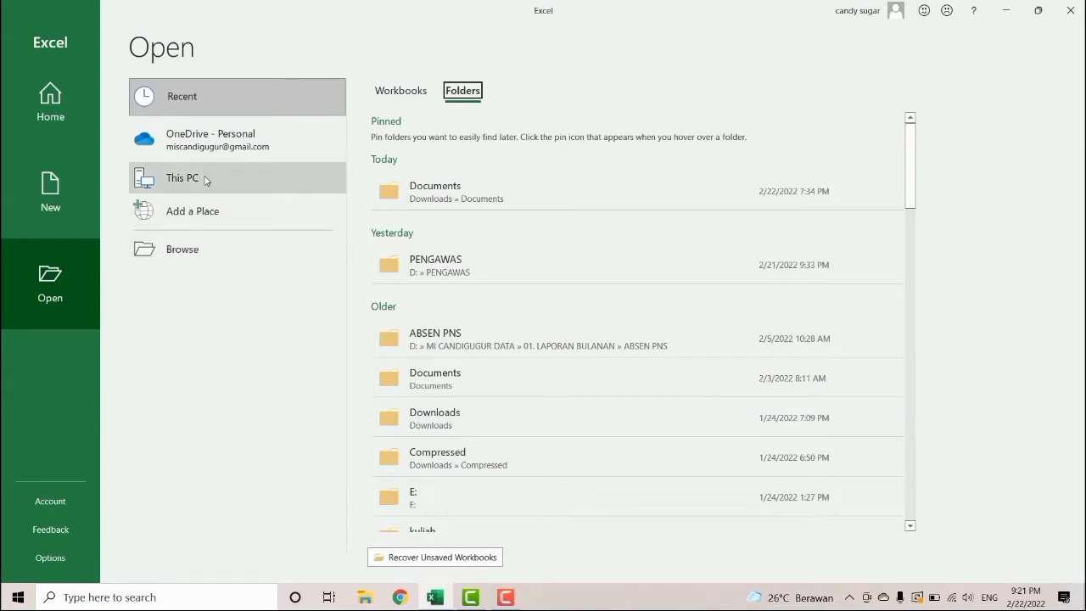
pyautogui.click(198, 254)
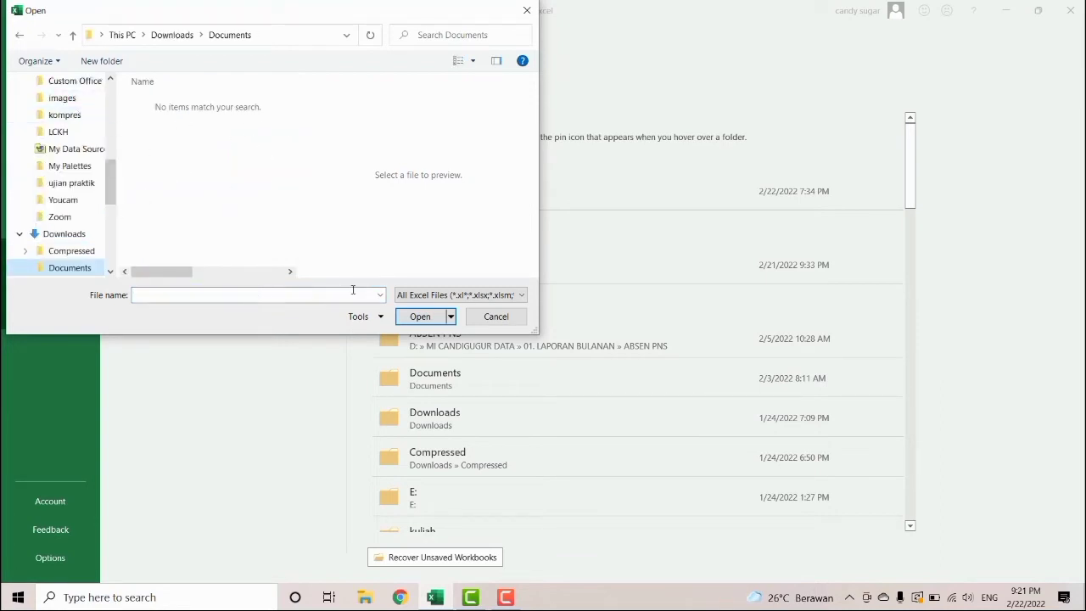
pyautogui.click(498, 318)
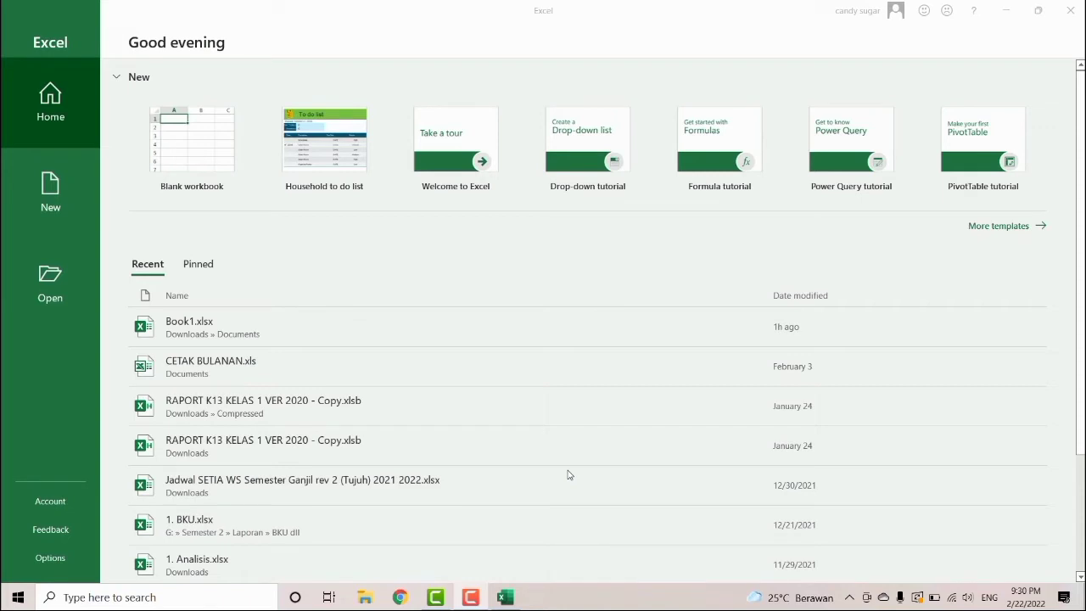
# - Create a blank workbook and dismiss the licence notice above the sheet
pyautogui.click(203, 143)
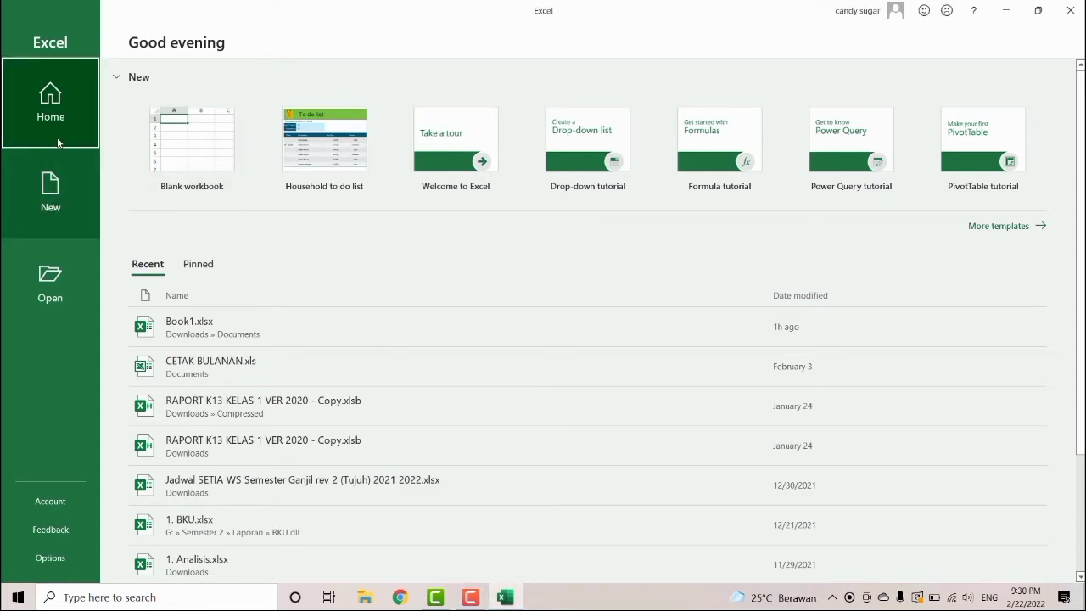
pyautogui.click(52, 193)
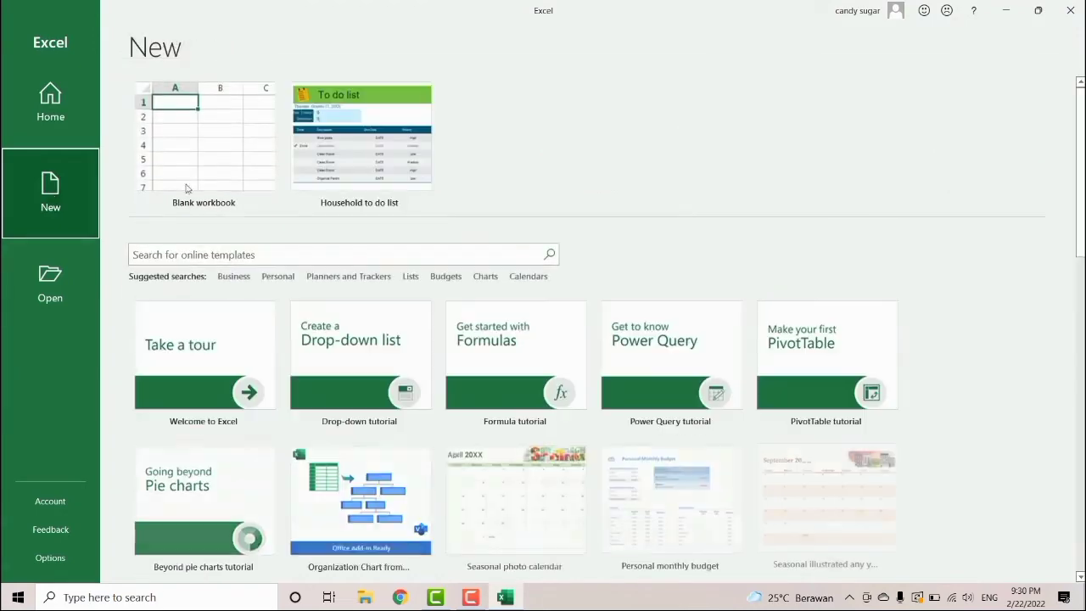
pyautogui.click(241, 177)
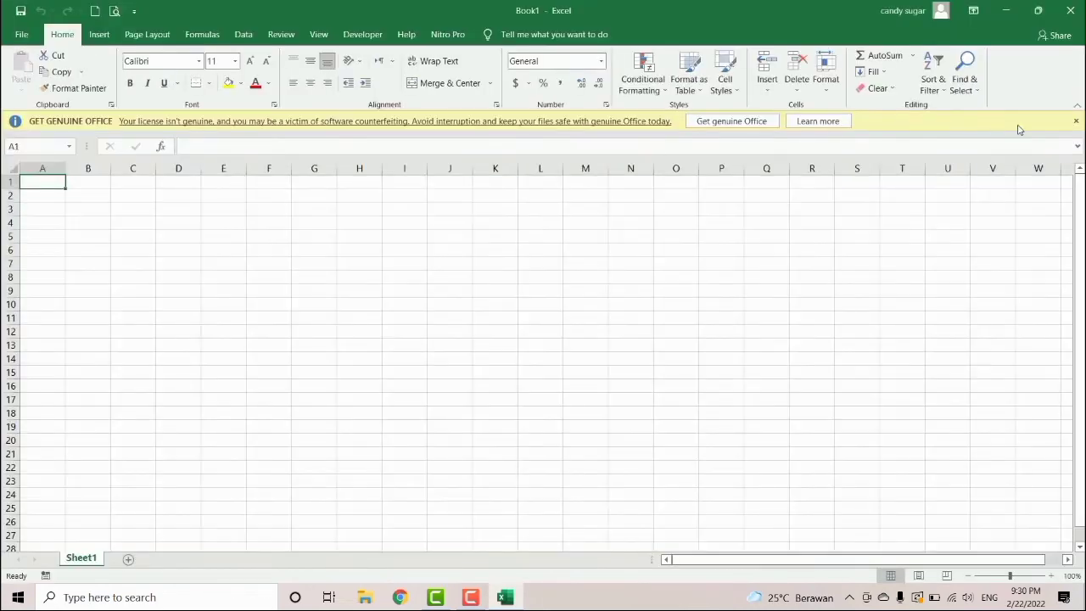
pyautogui.click(1075, 121)
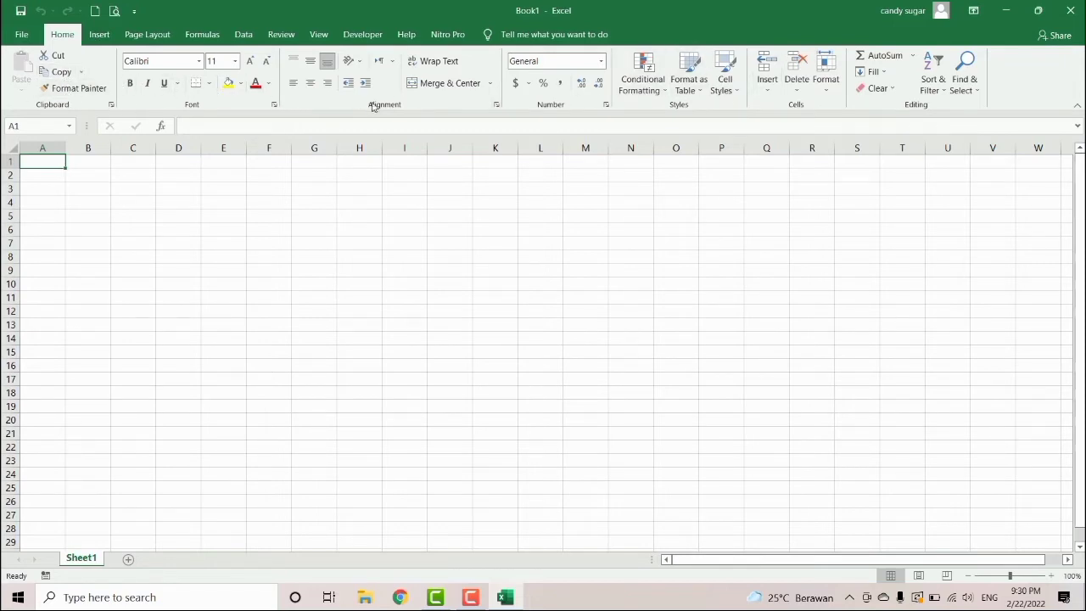
pyautogui.click(99, 35)
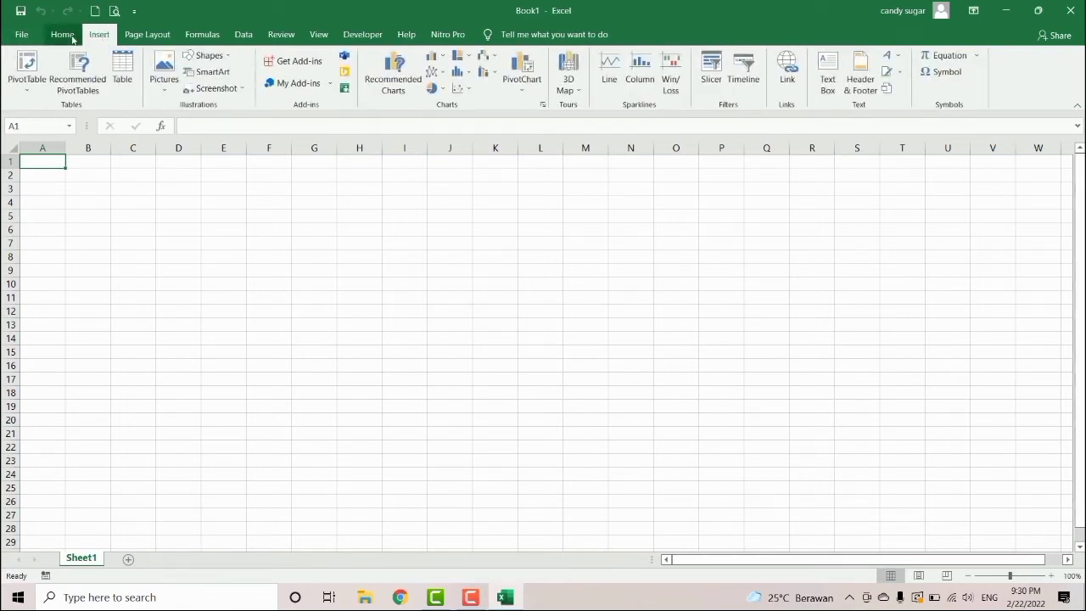
pyautogui.click(65, 36)
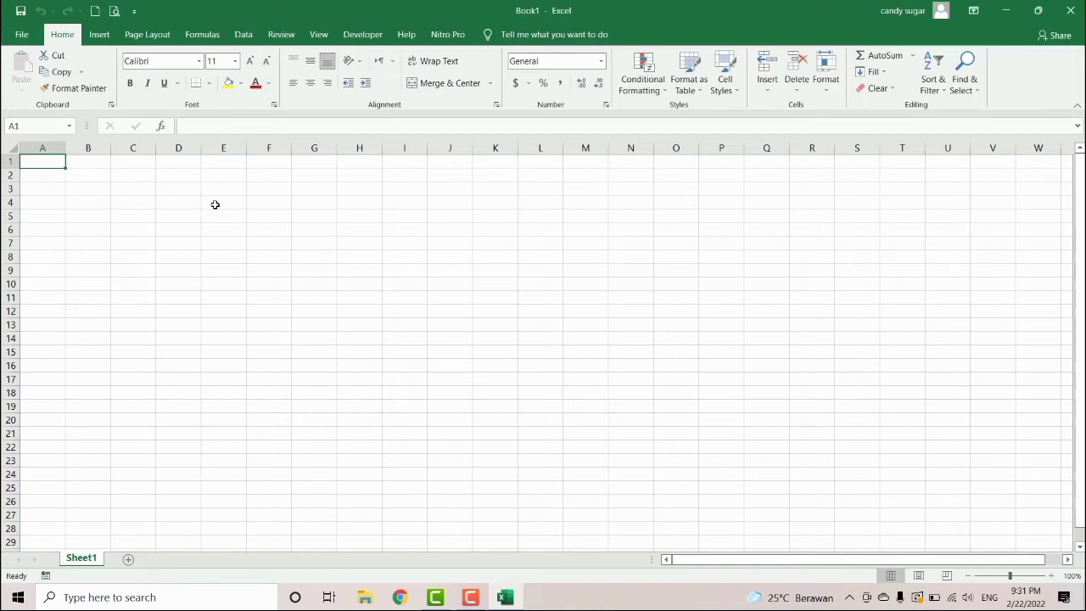
# - Select cell D3, entire columns A, B and C, and entire row 1 to examine the sheet's cells, columns and rows, ending on A1
pyautogui.click(167, 186)
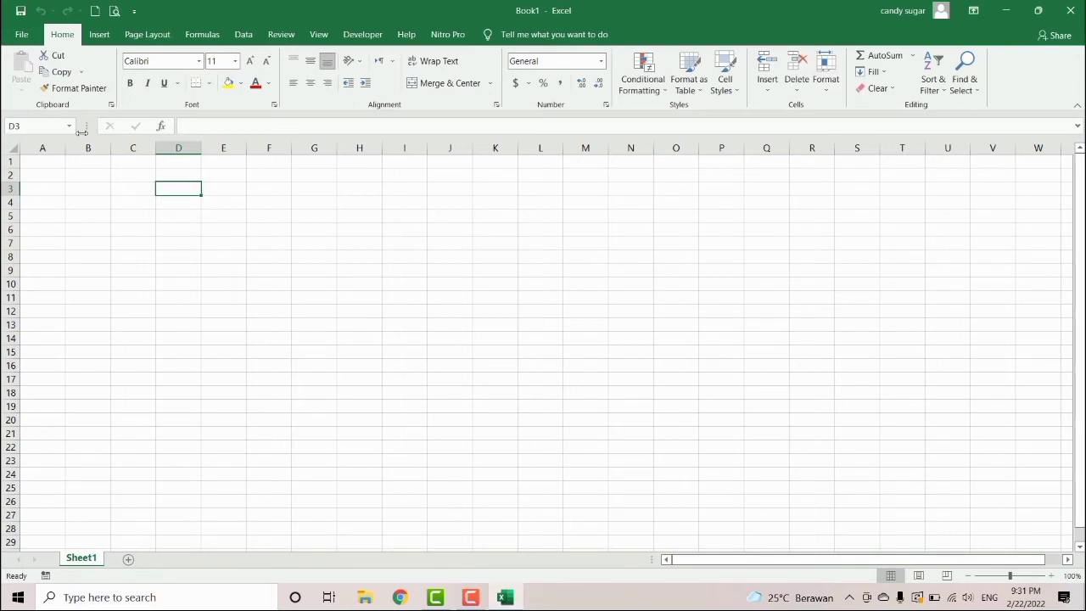
pyautogui.click(41, 148)
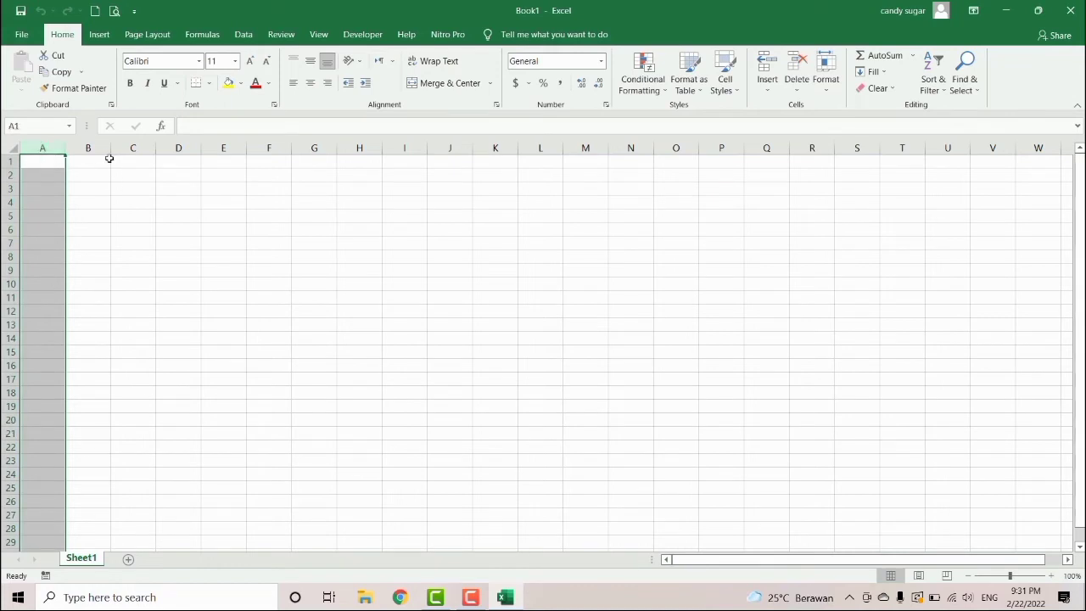
pyautogui.click(95, 150)
pyautogui.click(131, 148)
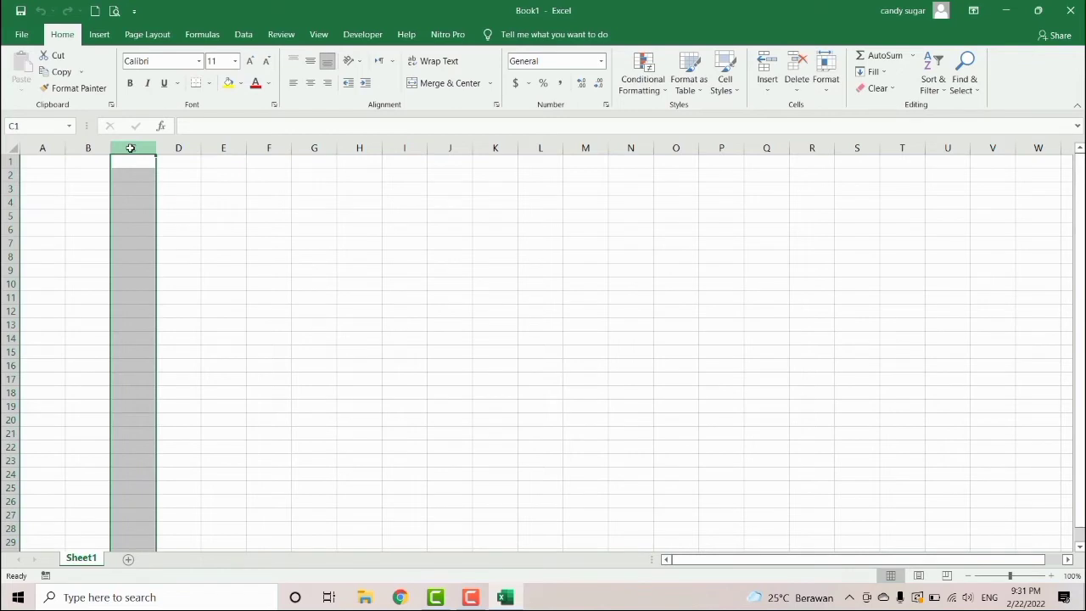
pyautogui.click(9, 160)
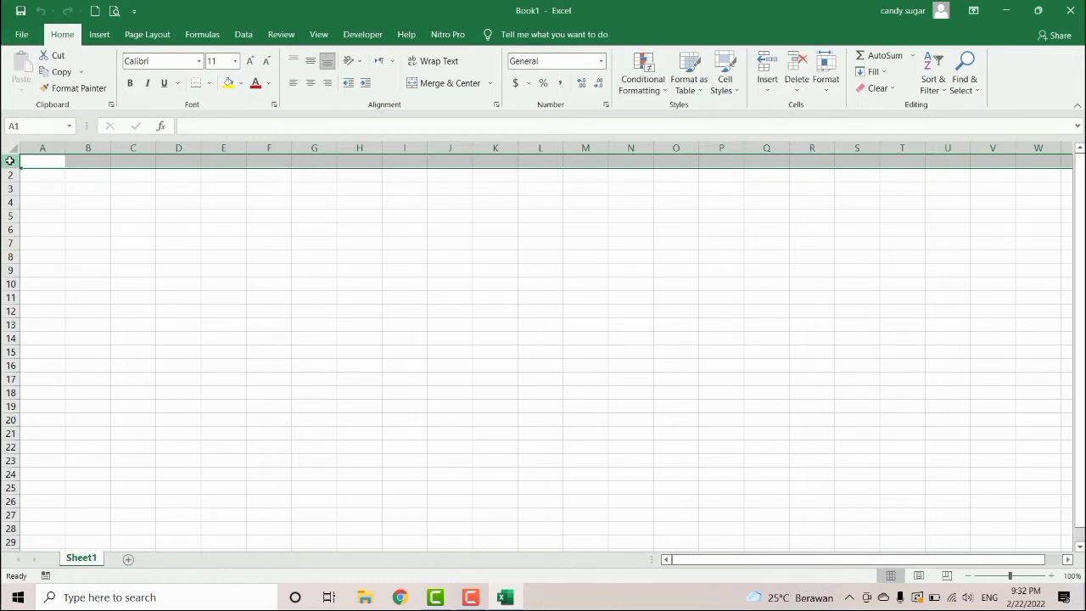
pyautogui.click(45, 148)
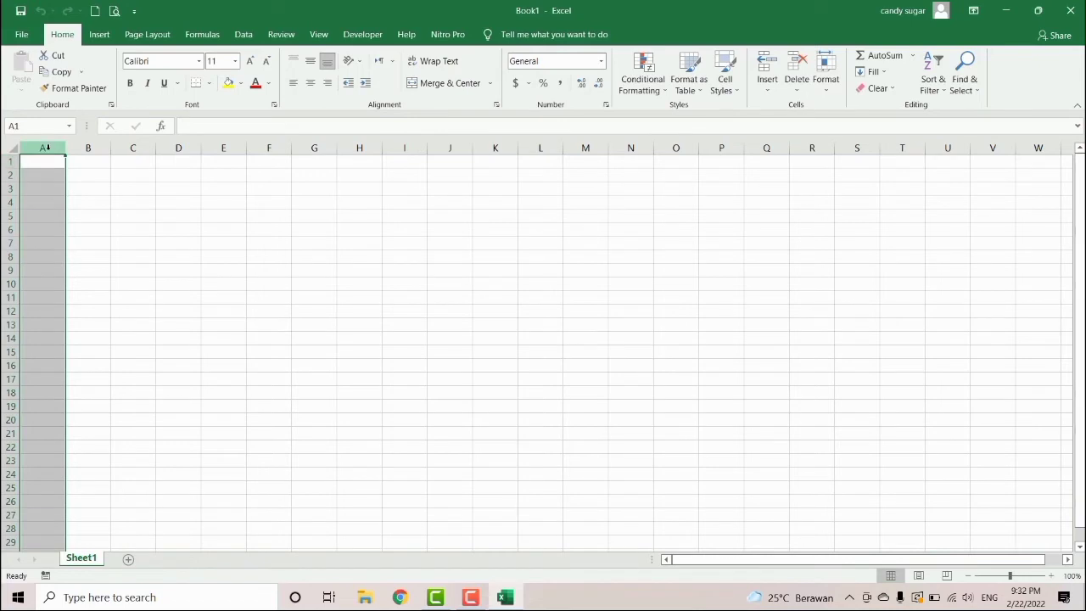
pyautogui.click(5, 161)
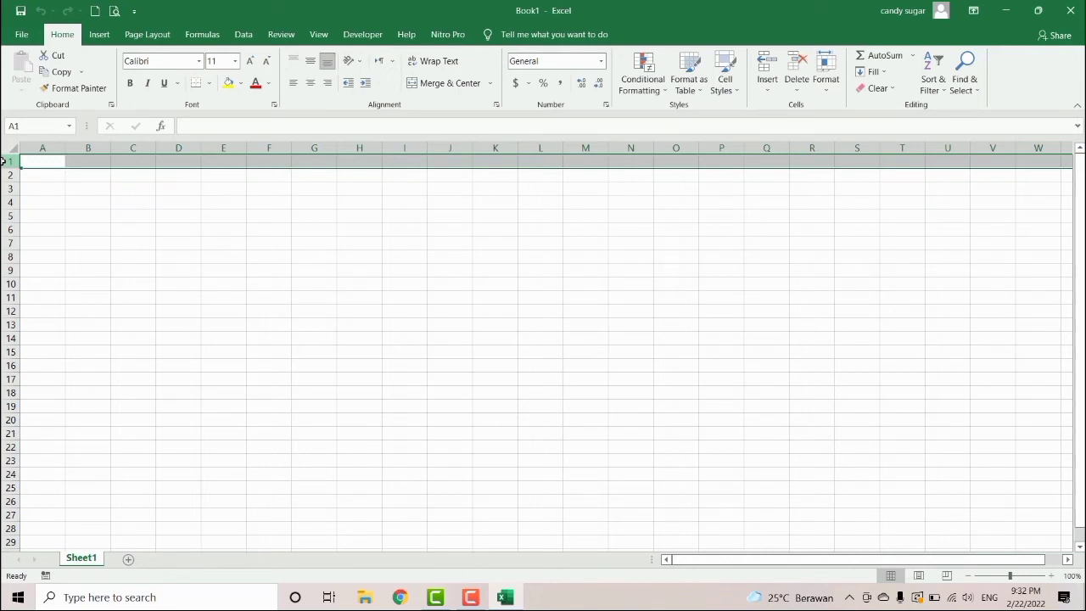
pyautogui.click(54, 164)
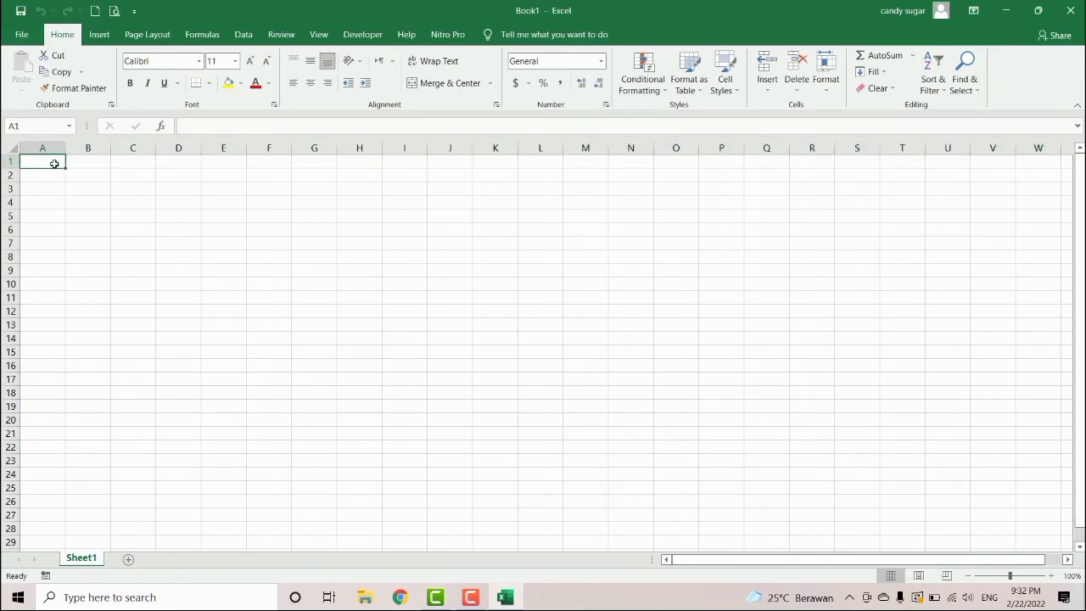
# - Move the active cell back and forth along row 1, up to four cells away from A1
pyautogui.press('Right')
pyautogui.press('Left')
pyautogui.press('Right')
pyautogui.press('Right')
pyautogui.press('Right')
pyautogui.press('Right')
pyautogui.press('Left')
pyautogui.press('Left')
pyautogui.press('Left')
pyautogui.press('Left')
# - Select the single cells B2 and C7, followed by the ranges C5:E8 and C3:E6
pyautogui.click(80, 173)
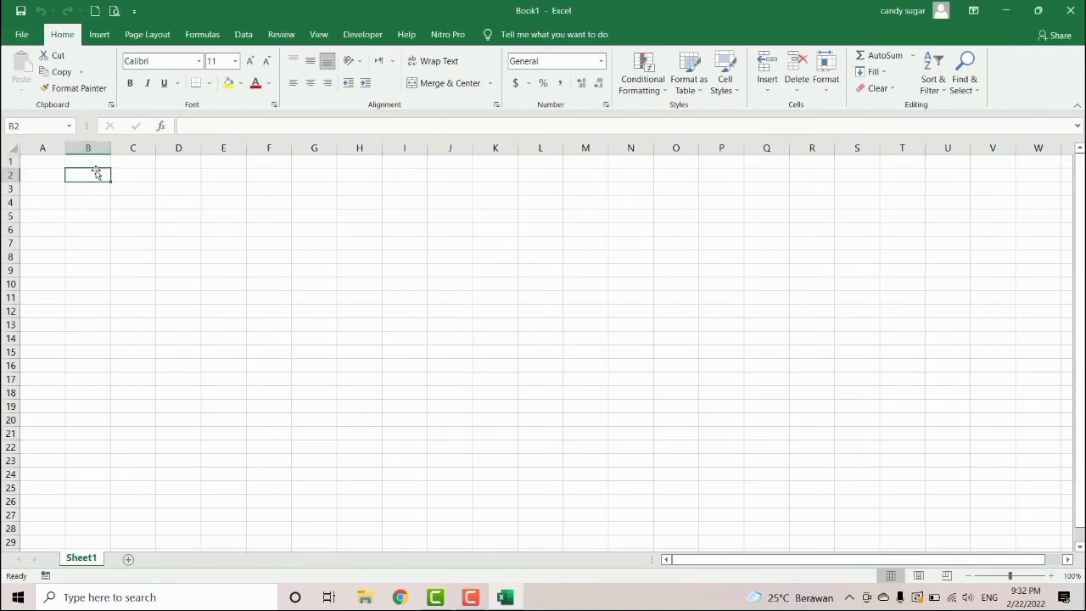
pyautogui.click(138, 245)
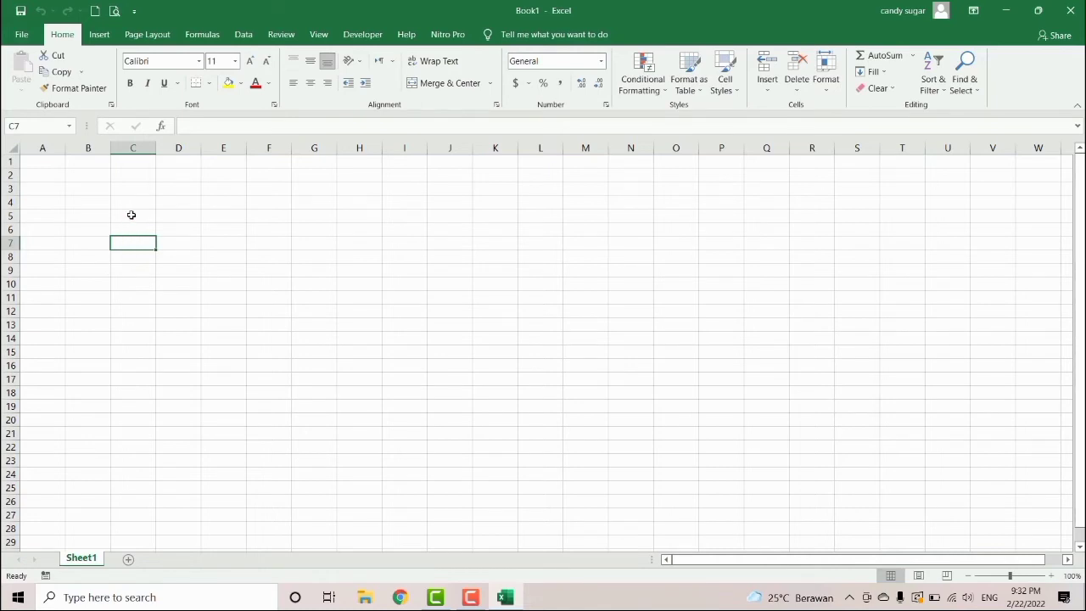
pyautogui.moveTo(130, 213); pyautogui.dragTo(230, 259)
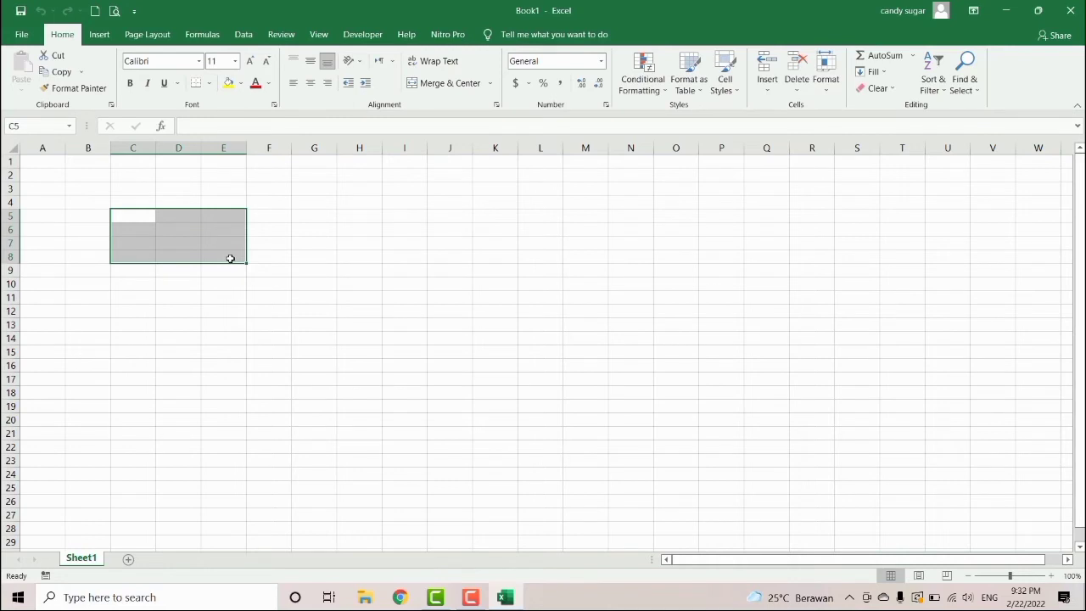
pyautogui.moveTo(230, 259); pyautogui.dragTo(234, 232)
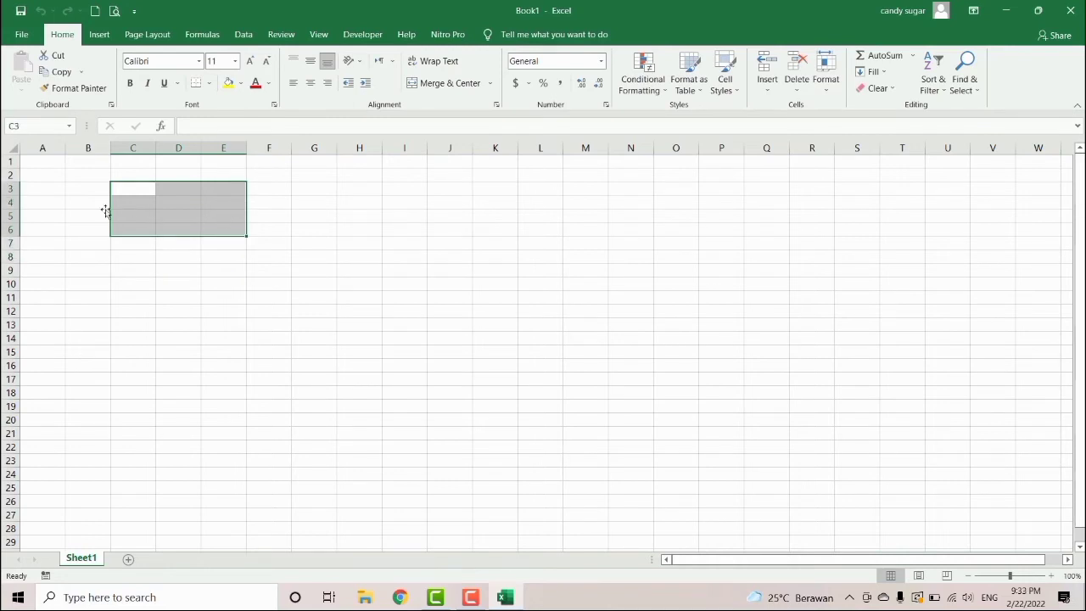
# - Enter the title "Stok Barang Toko Maju" in cell A1 and "Tahun 2022" in cell A2, leaving row 3 empty
pyautogui.click(44, 186)
pyautogui.click(43, 162)
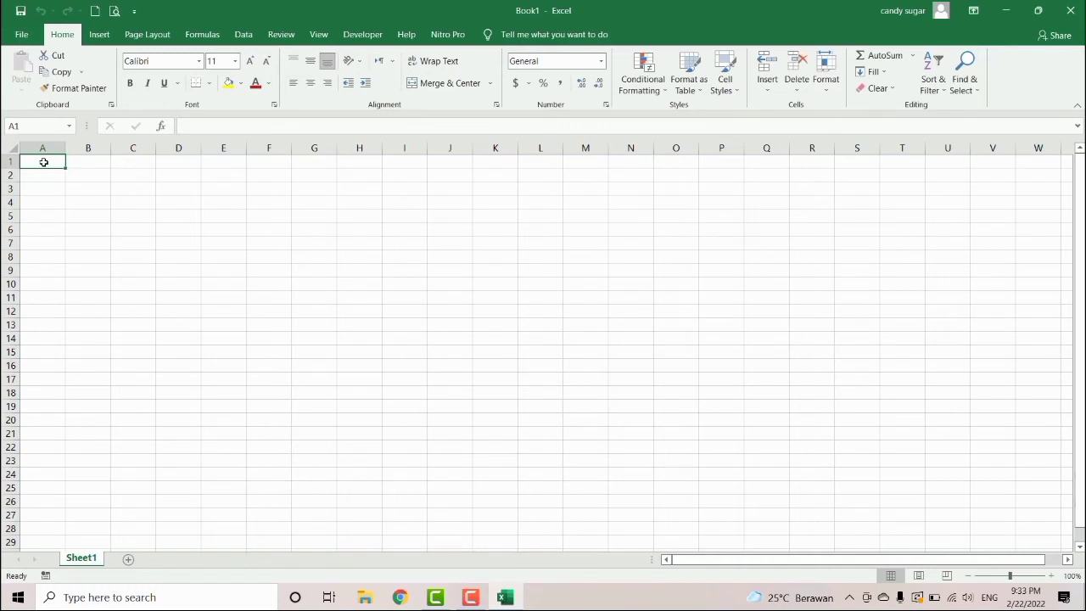
pyautogui.write('Stok Bara')
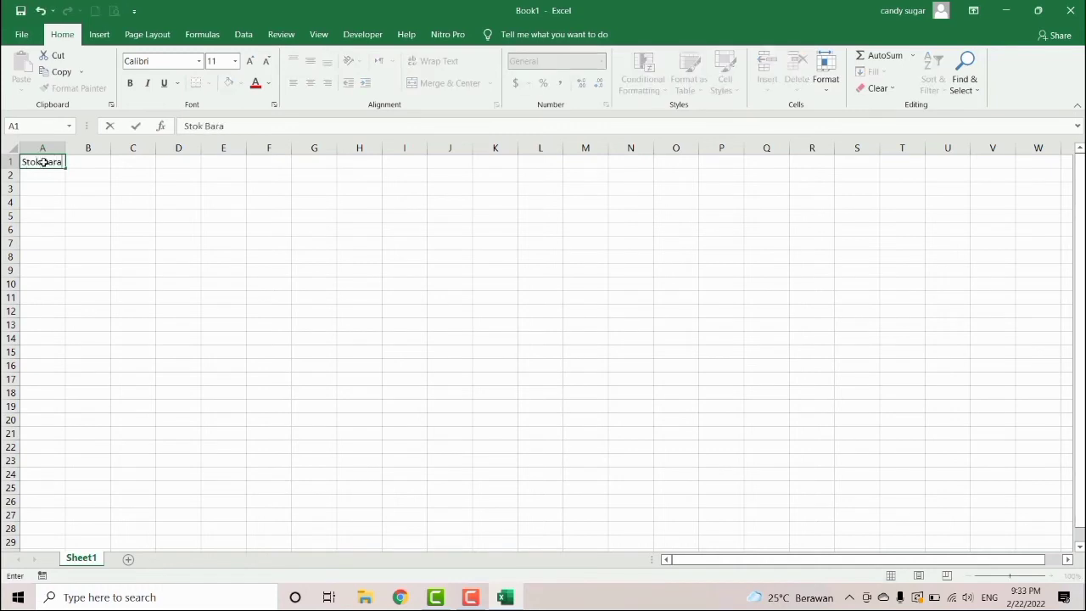
pyautogui.write('ng Toko Maju')
pyautogui.press('Return')
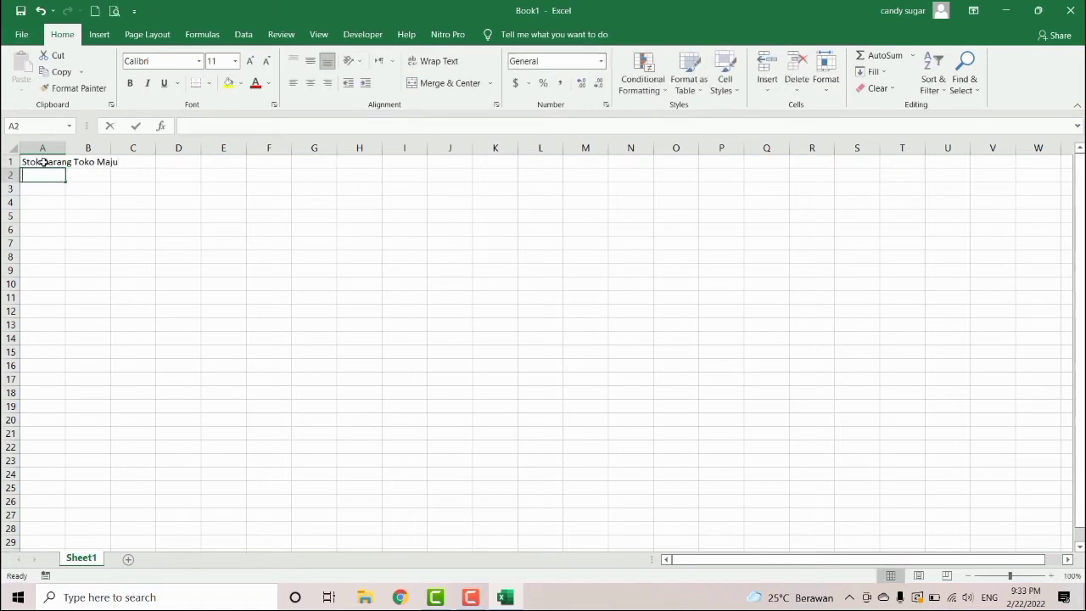
pyautogui.write('Tahun 202')
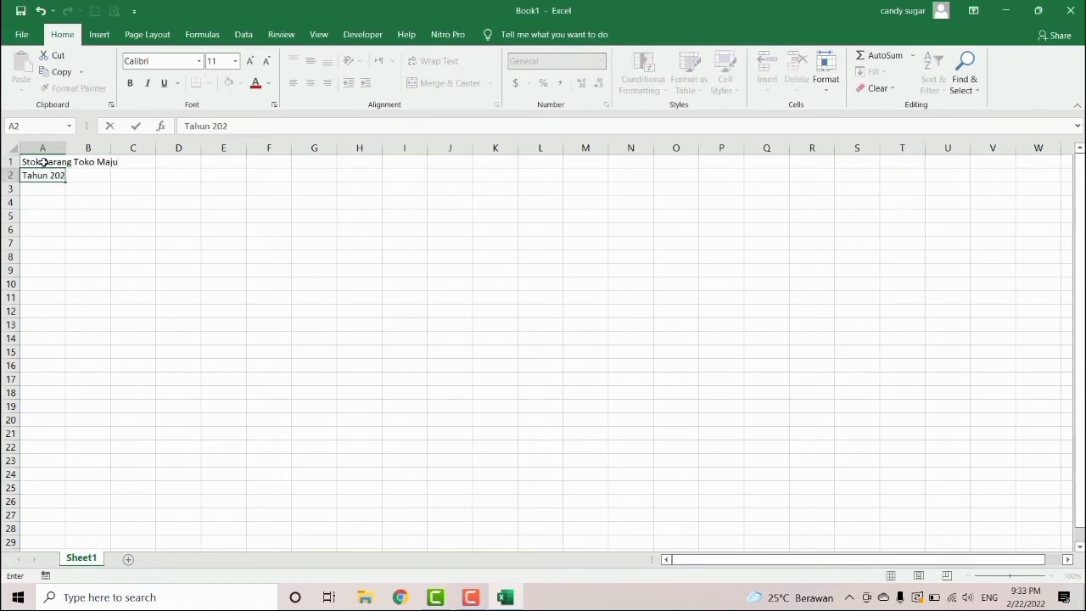
pyautogui.write('2')
pyautogui.press('Return')
pyautogui.press('Return')
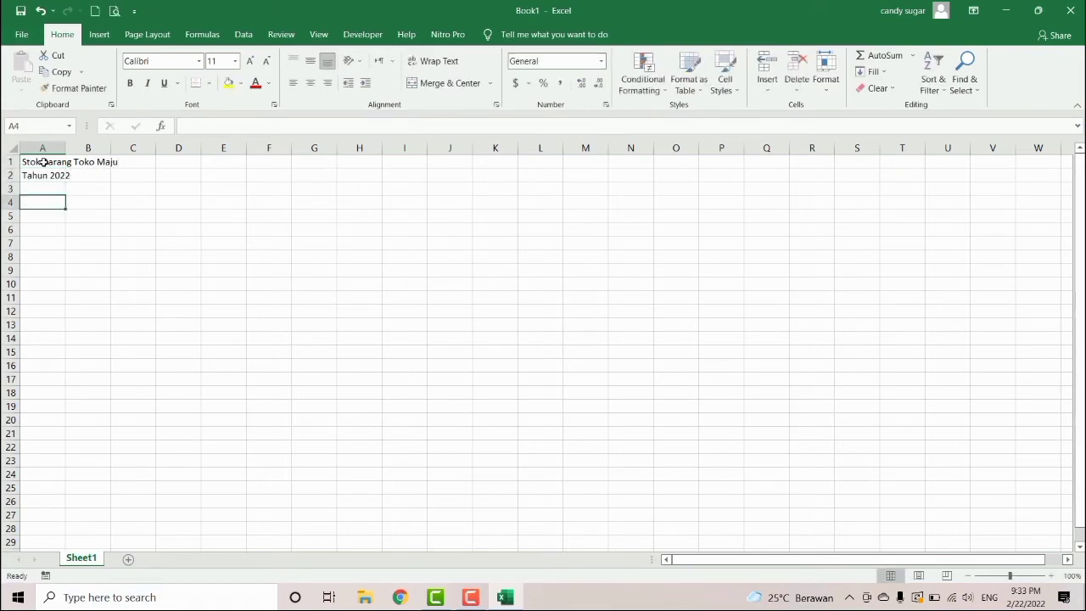
# - Enter the column headers Nama Barang, Masuk, Keluar and Jumlah in cells A4 to D4, and return to cell A1
pyautogui.write('Nama ')
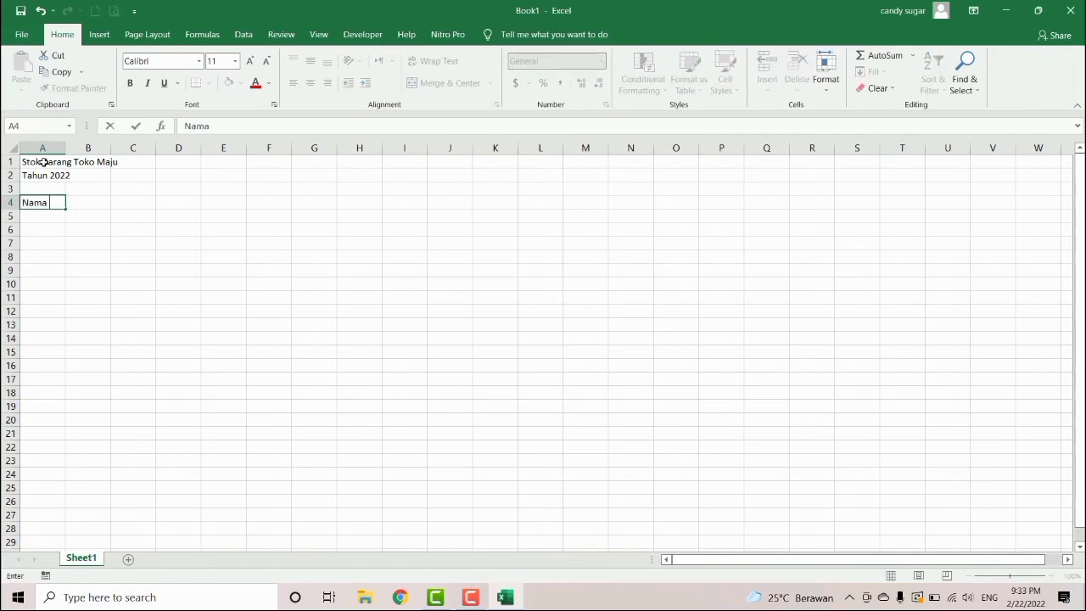
pyautogui.write('Barang')
pyautogui.press('Tab')
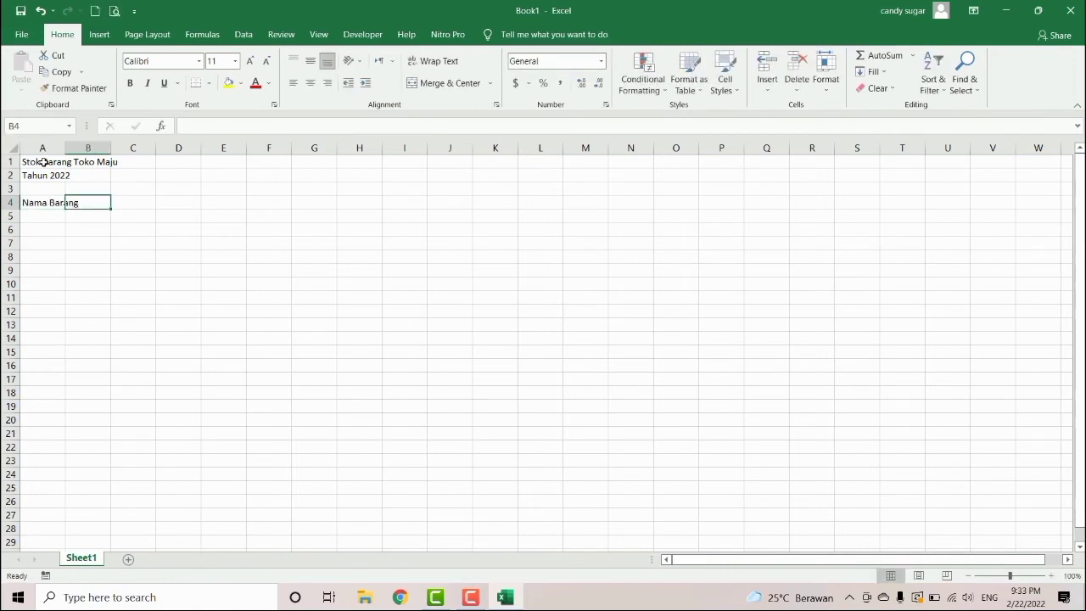
pyautogui.write('Masuk')
pyautogui.press('Tab')
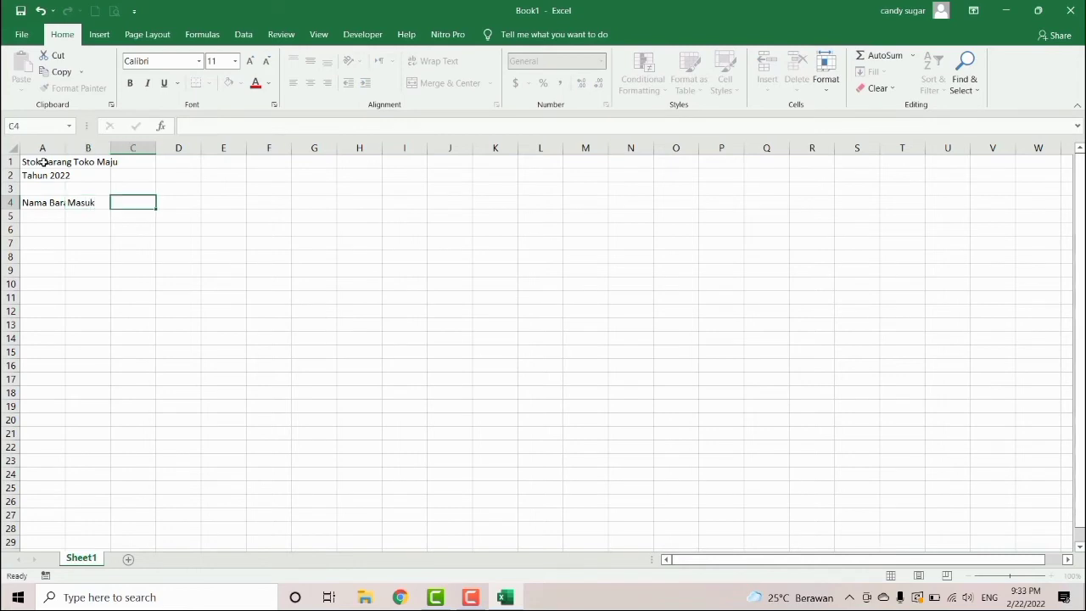
pyautogui.write('Keluar')
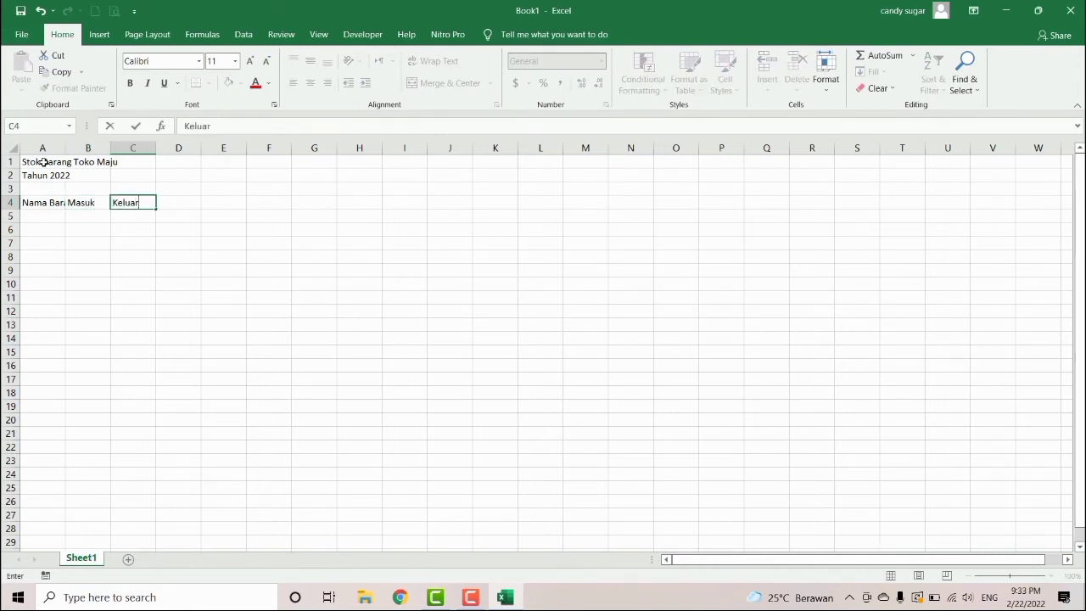
pyautogui.press('Tab')
pyautogui.write('Jumlah')
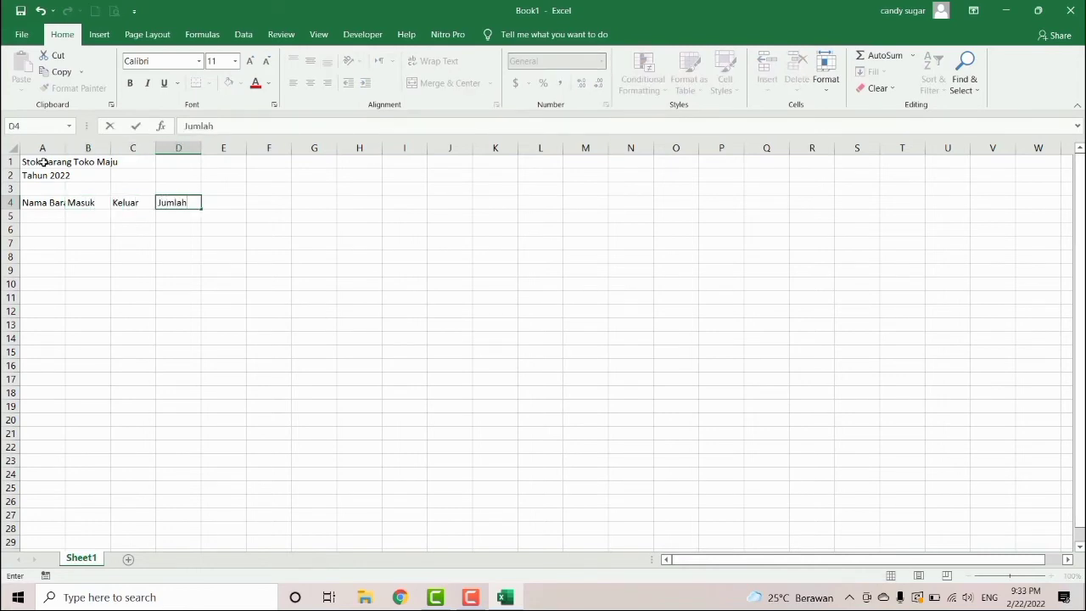
pyautogui.press('Return')
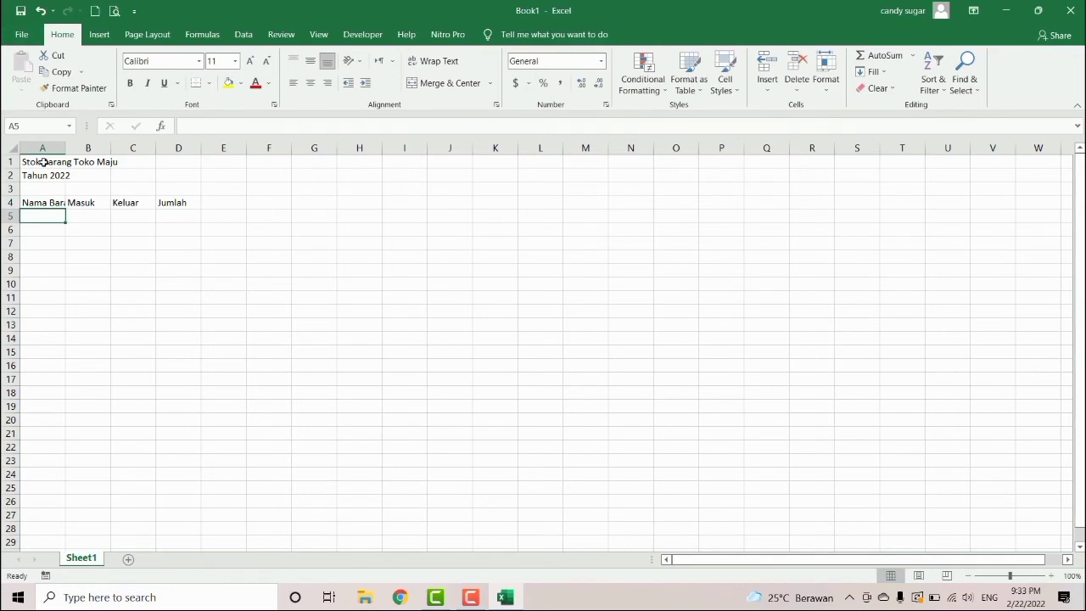
pyautogui.click(43, 161)
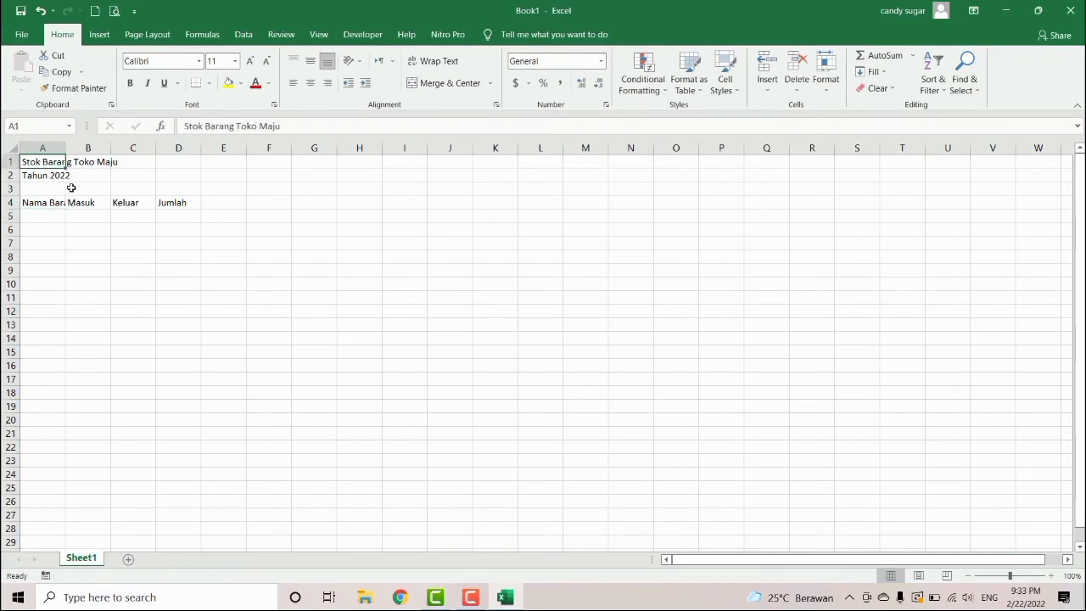
# - AutoFit column A to its longest entry, narrow it by hand, and AutoFit it again
pyautogui.doubleClick(66, 144)
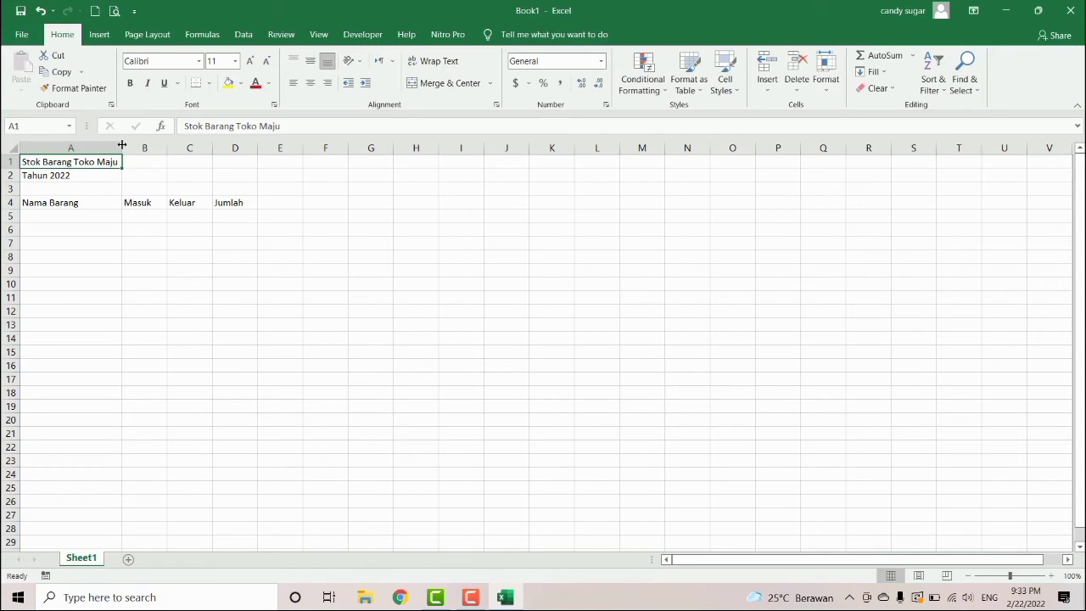
pyautogui.moveTo(122, 144); pyautogui.dragTo(54, 146)
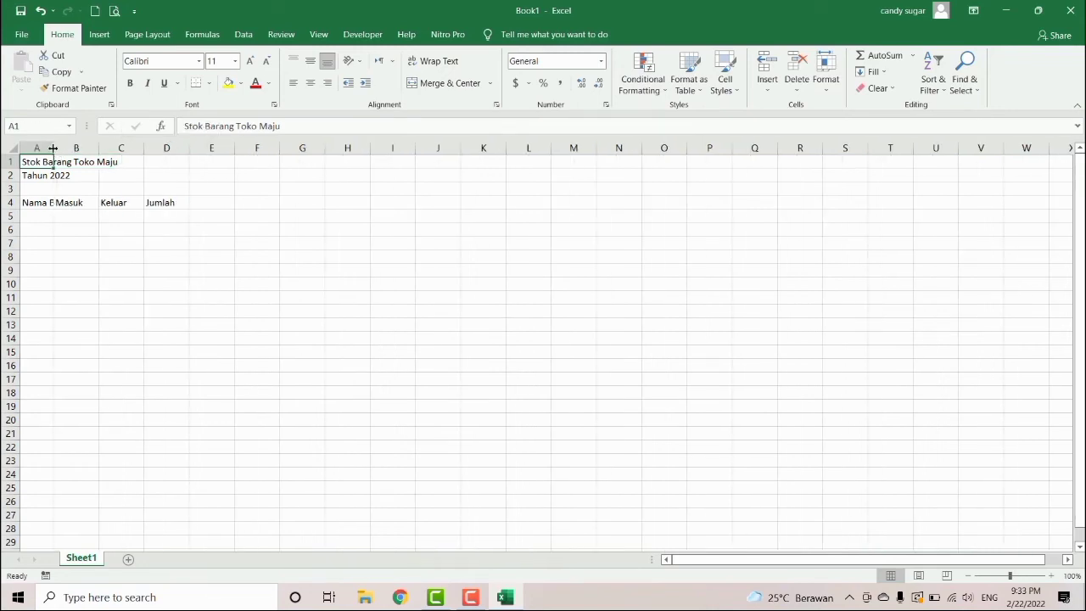
pyautogui.doubleClick(52, 148)
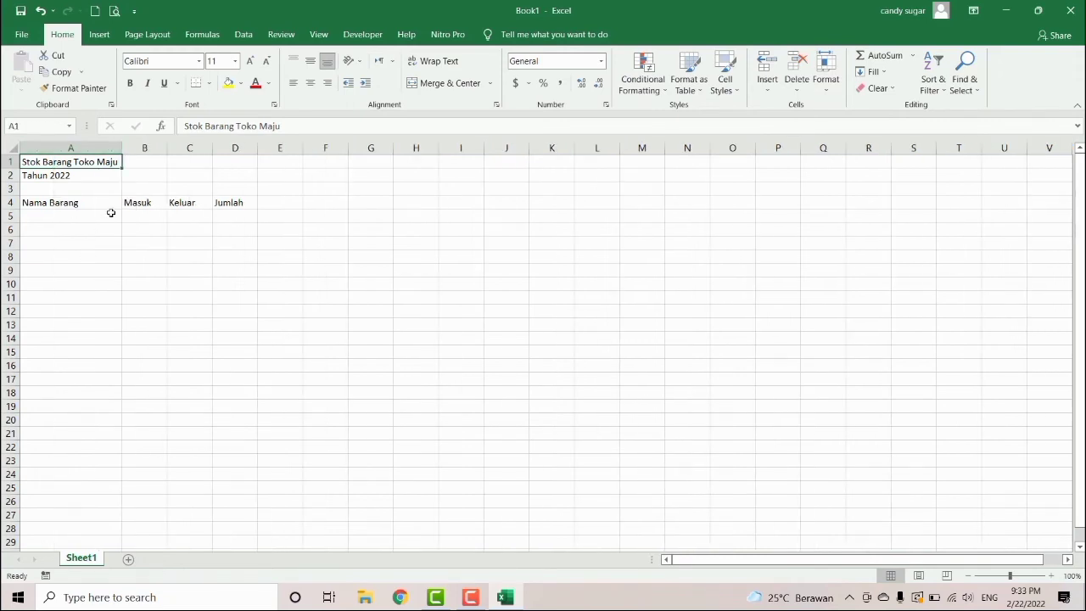
# - Make row 2 slightly taller and resize column A so it is just wide enough for the Nama Barang header in A4
pyautogui.moveTo(13, 181)
pyautogui.mouseDown()
pyautogui.moveTo(9, 206)
pyautogui.moveTo(9, 187)
pyautogui.mouseUp()
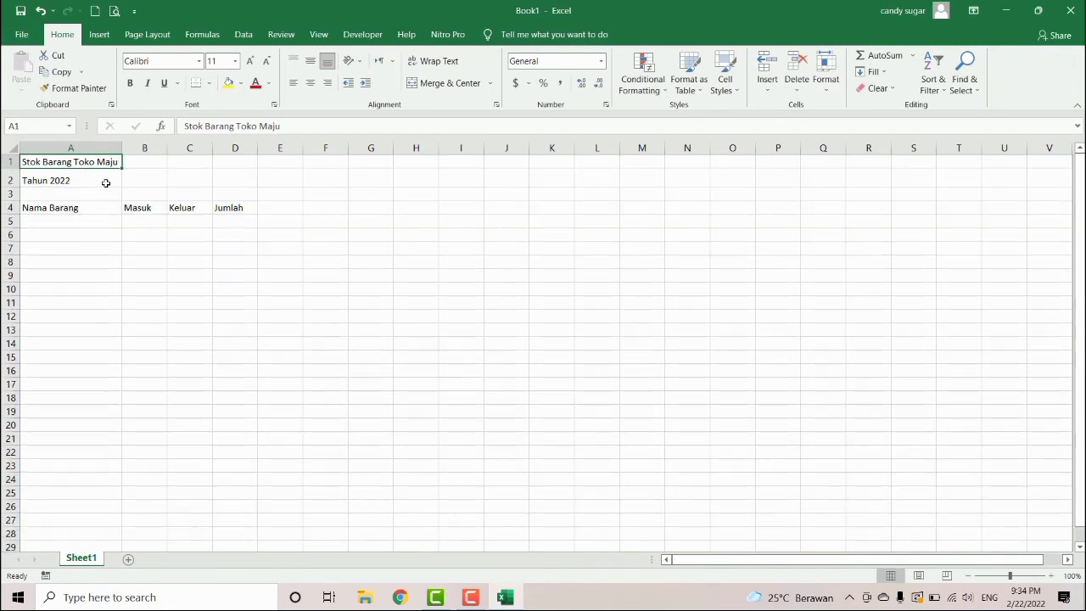
pyautogui.moveTo(122, 149); pyautogui.dragTo(59, 159)
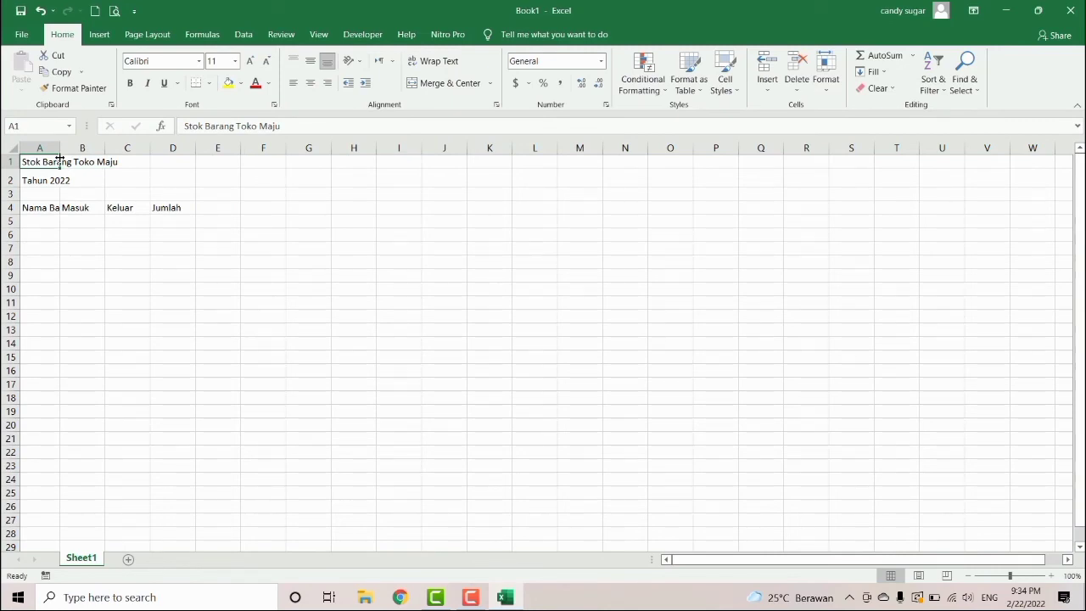
pyautogui.click(74, 209)
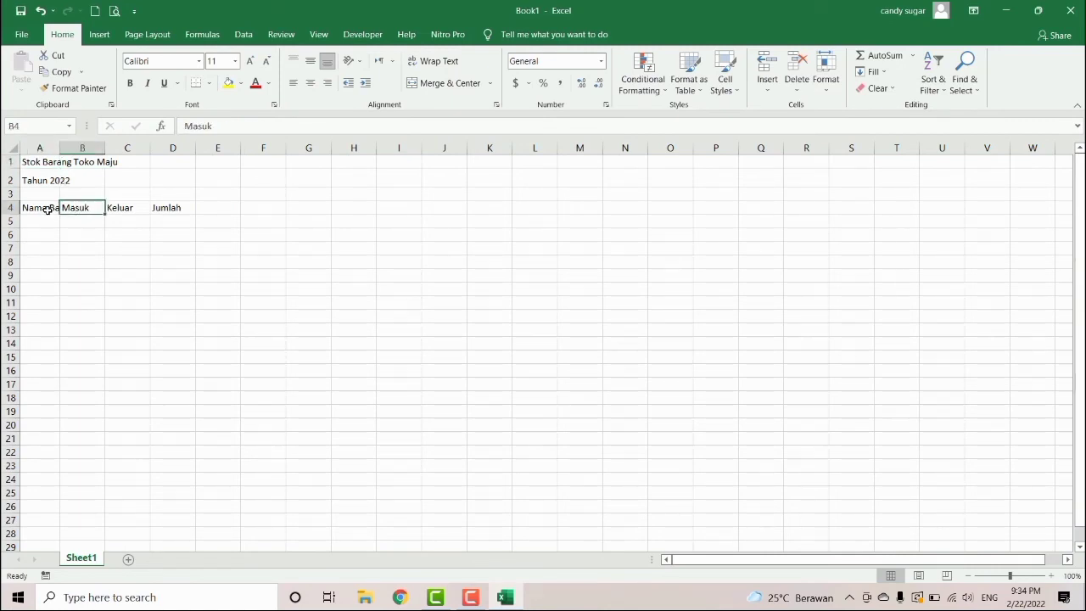
pyautogui.click(47, 209)
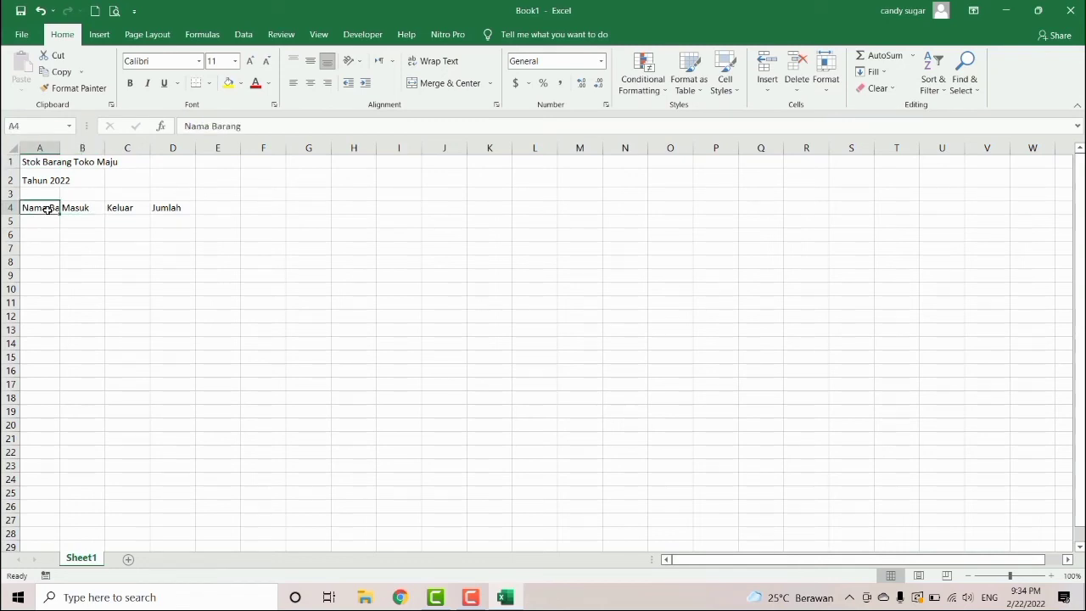
pyautogui.click(90, 208)
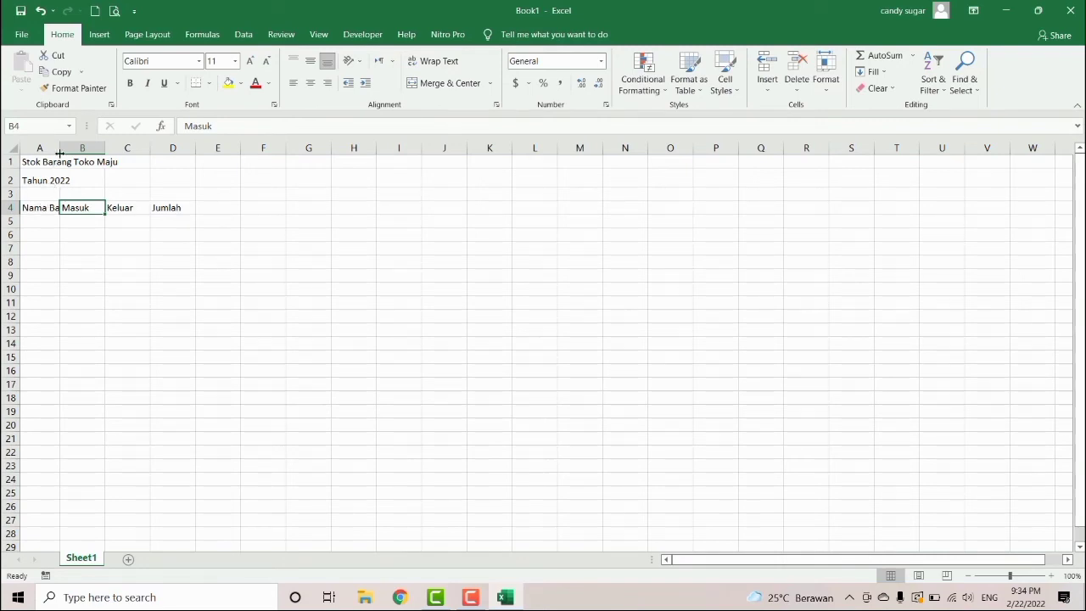
pyautogui.moveTo(60, 148); pyautogui.dragTo(94, 147)
pyautogui.click(92, 235)
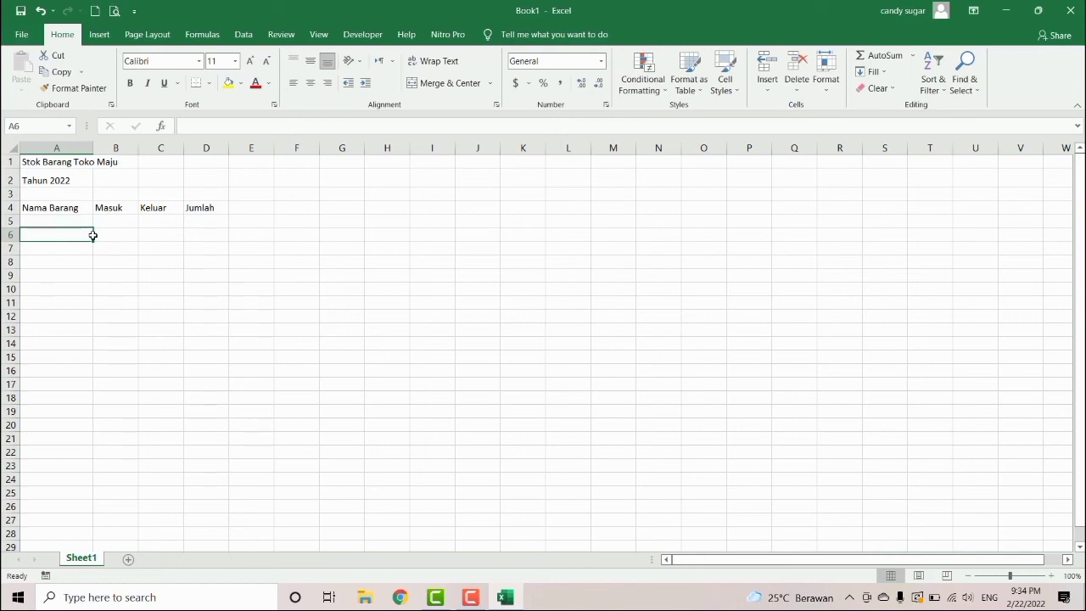
# - Edit the header in cell A4 in place, replacing only the word Barang so it reads "Nama buah"
pyautogui.click(79, 208)
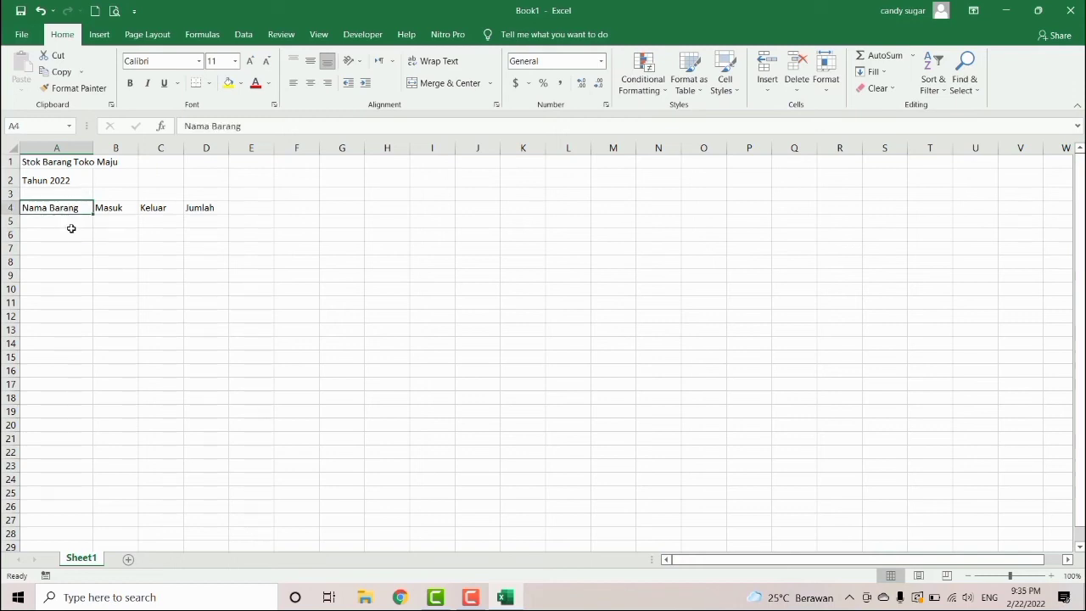
pyautogui.click(70, 231)
pyautogui.click(69, 207)
pyautogui.doubleClick(83, 208)
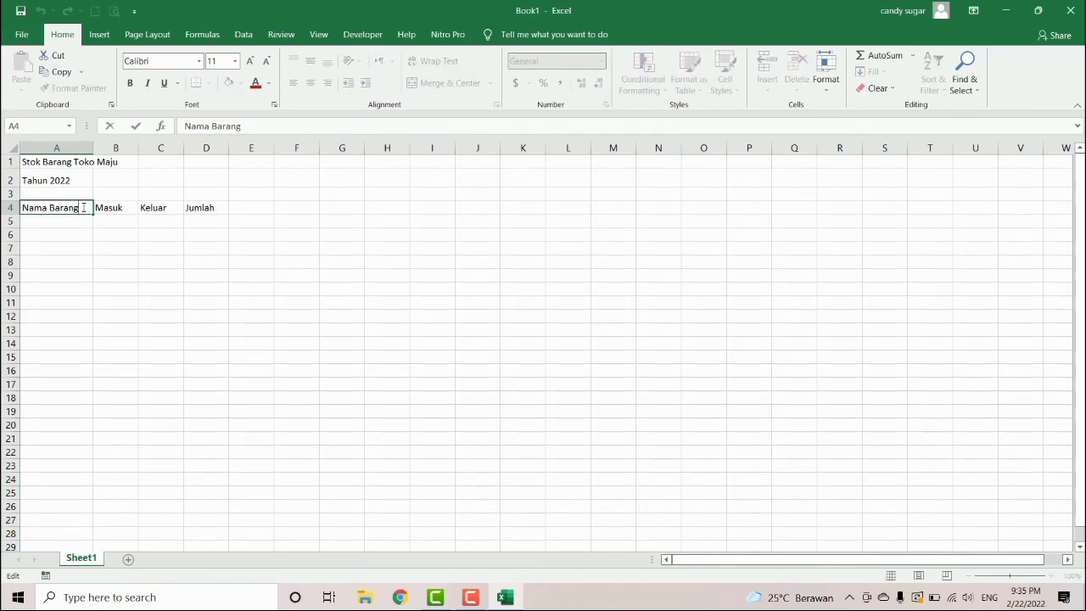
pyautogui.press('BackSpace')
pyautogui.press('BackSpace')
pyautogui.press('BackSpace')
pyautogui.press('BackSpace')
pyautogui.press('BackSpace')
pyautogui.press('BackSpace')
pyautogui.write('buah')
pyautogui.press('Return')
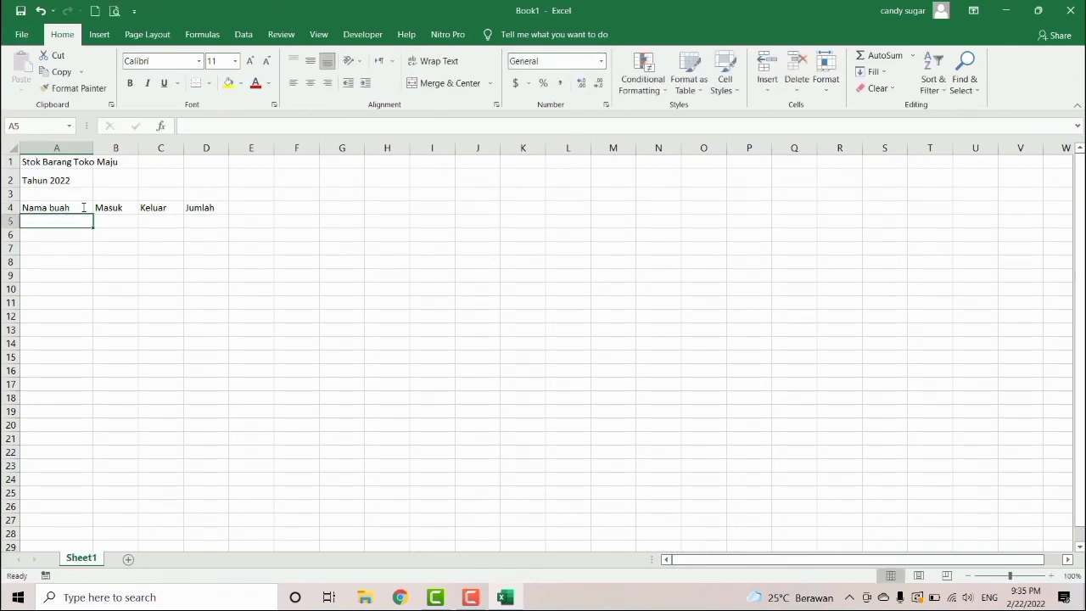
# - Overwrite the whole content of cell A4 with "nama barang"
pyautogui.click(84, 207)
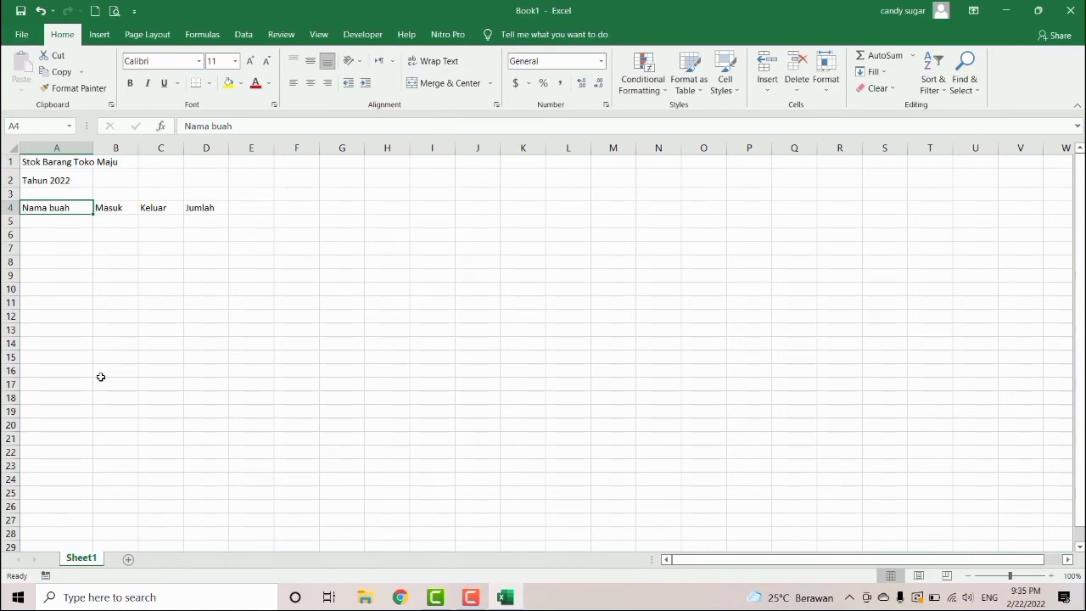
pyautogui.write('nama')
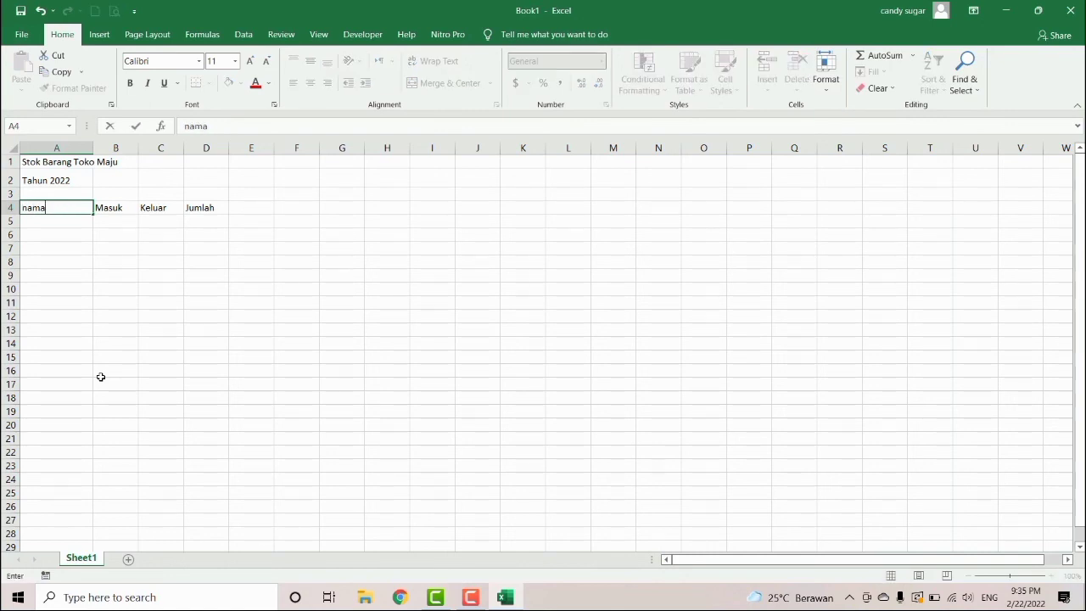
pyautogui.write(' barang')
pyautogui.press('Return')
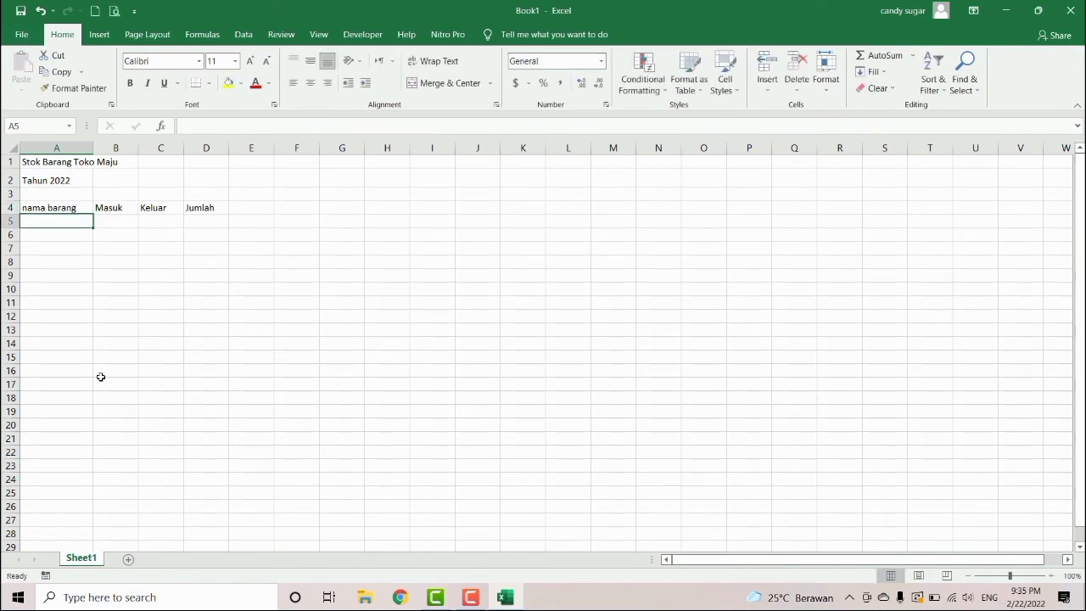
# - Edit cell A4's text through the formula bar, replacing the word barang so it reads "nama buah"
pyautogui.click(75, 203)
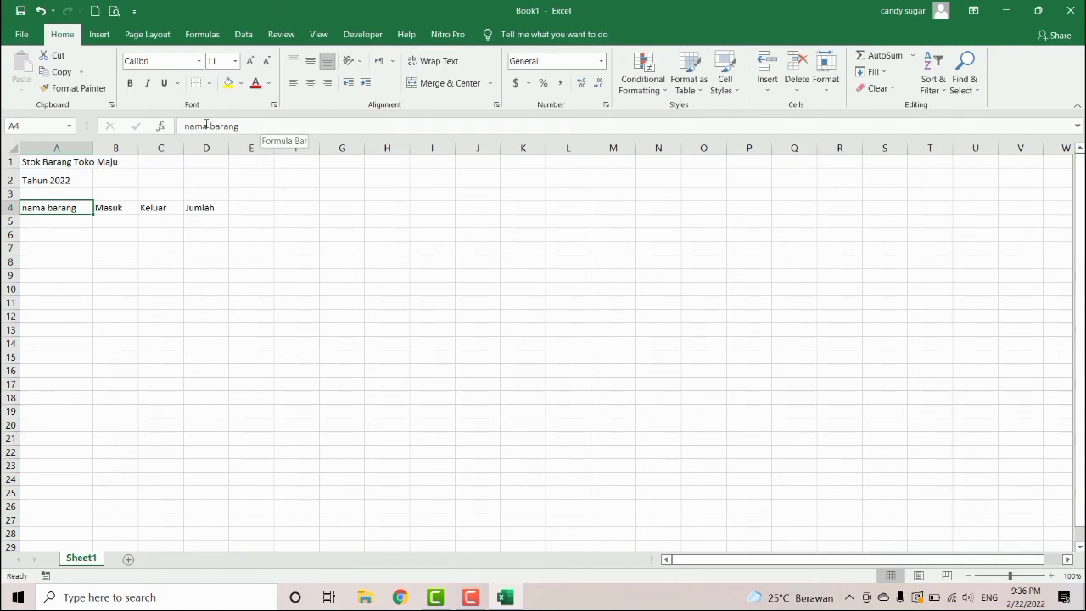
pyautogui.click(262, 125)
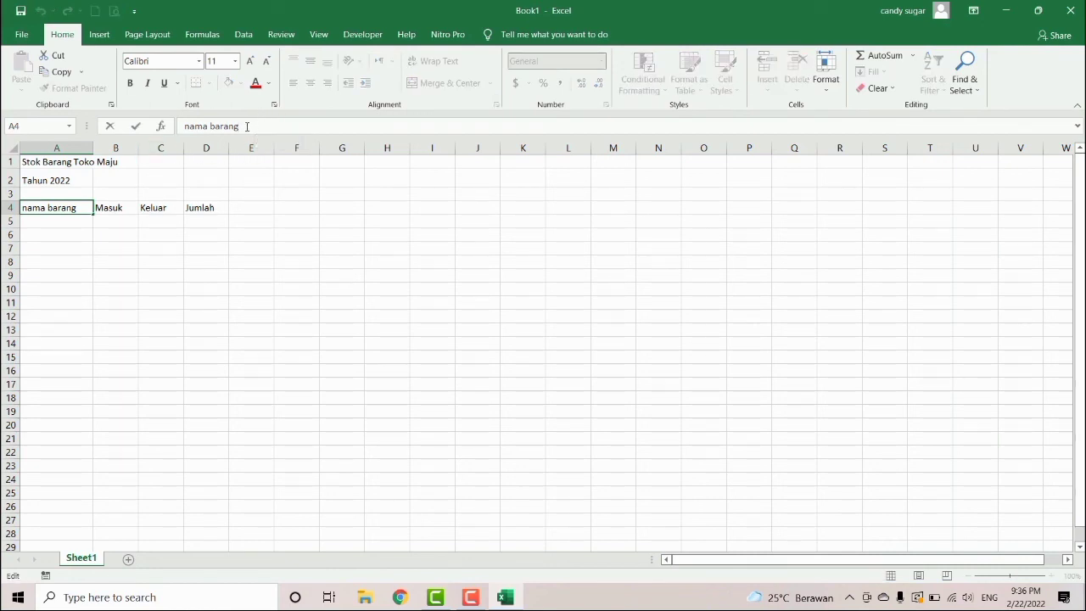
pyautogui.press('BackSpace')
pyautogui.press('BackSpace')
pyautogui.press('BackSpace')
pyautogui.press('BackSpace')
pyautogui.press('BackSpace')
pyautogui.press('BackSpace')
pyautogui.write('buah')
pyautogui.press('Return')
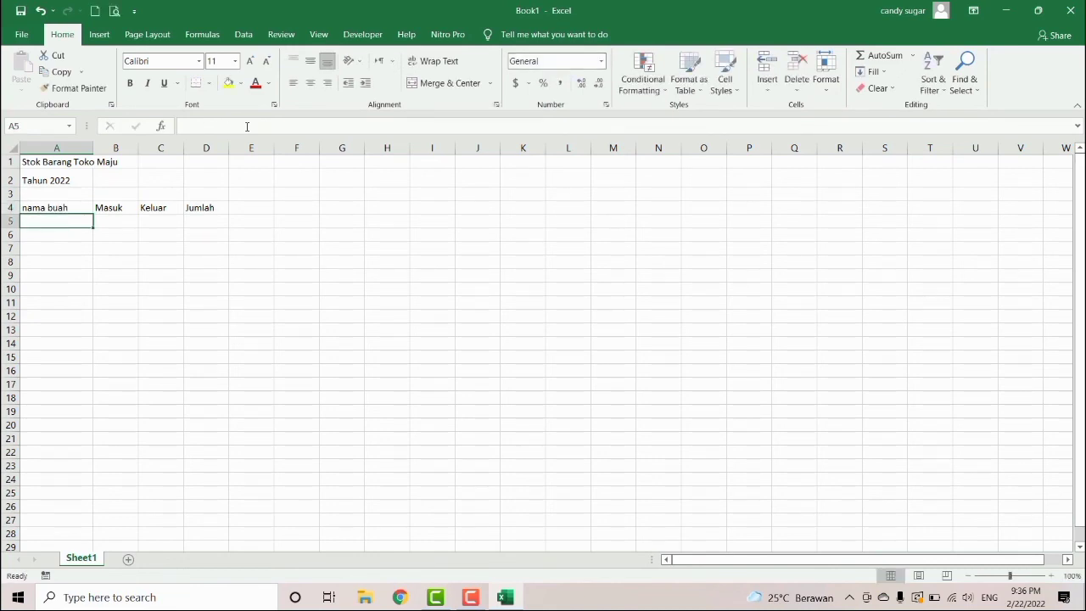